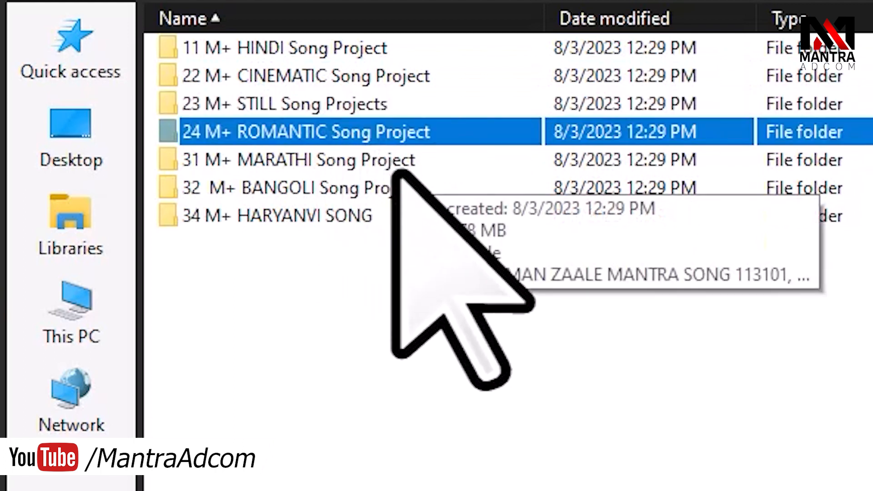
# Step: Open the 11 M+ HINDI Song Project folder in the Open Project dialog
pyautogui.click(314, 167)
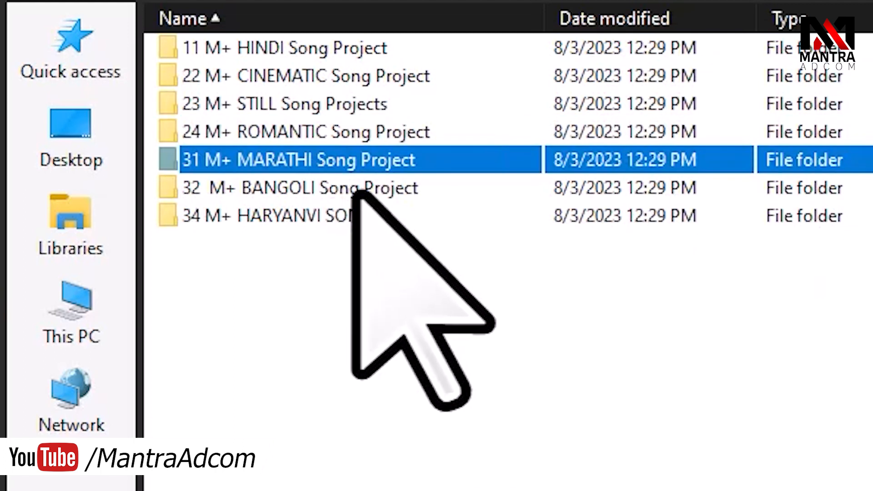
pyautogui.click(290, 193)
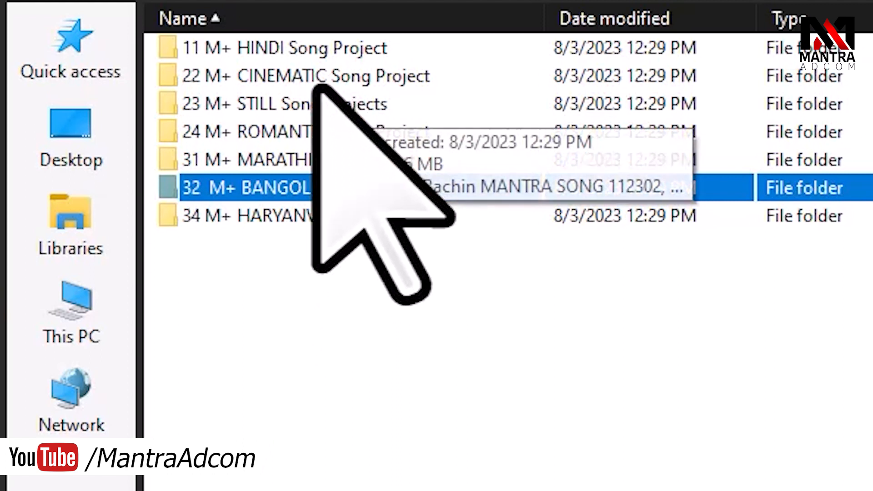
pyautogui.doubleClick(268, 52)
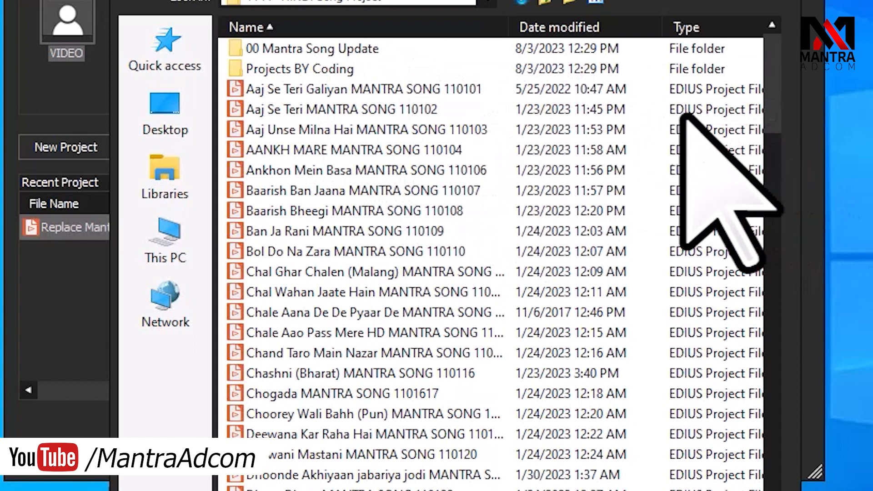
# Step: Widen the Name column and open the 00 Mantra Song Update folder
pyautogui.moveTo(508, 28); pyautogui.dragTo(580, 29)
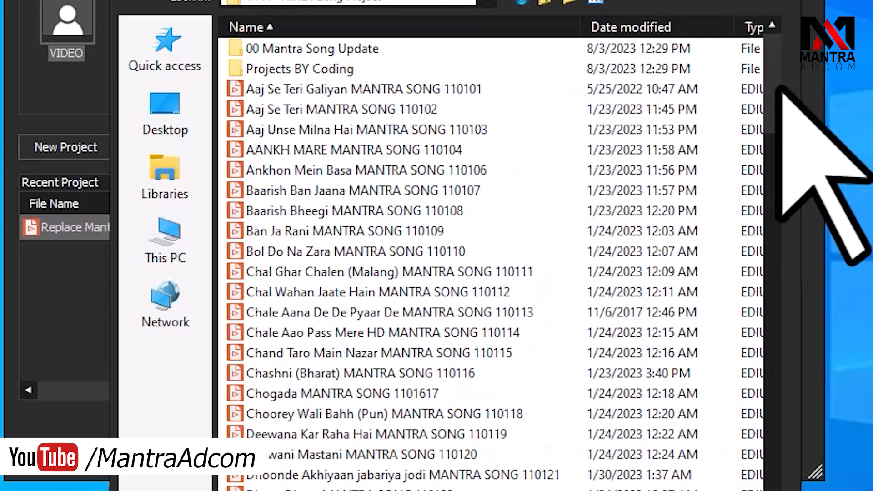
pyautogui.click(772, 164)
pyautogui.moveTo(769, 167); pyautogui.dragTo(796, 43)
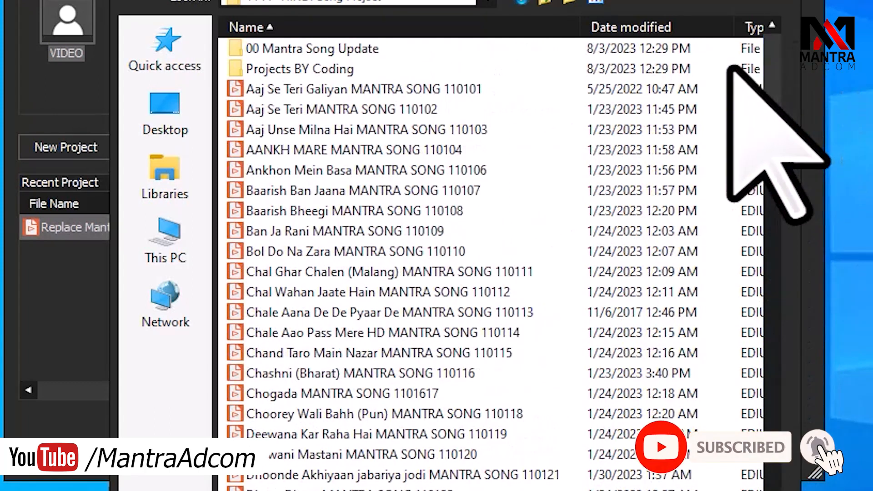
pyautogui.doubleClick(284, 71)
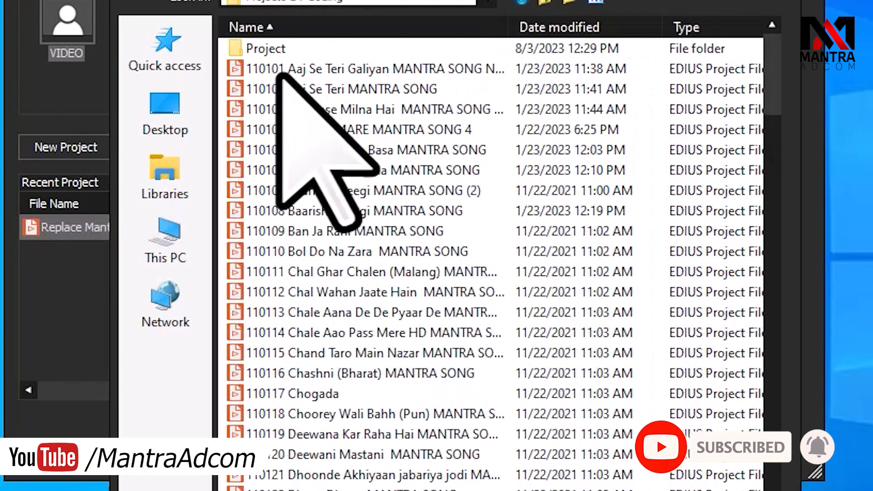
pyautogui.moveTo(790, 64)
pyautogui.mouseDown()
pyautogui.moveTo(779, 127)
pyautogui.moveTo(787, 380)
pyautogui.moveTo(777, 490)
pyautogui.moveTo(824, 249)
pyautogui.moveTo(800, 75)
pyautogui.mouseUp()
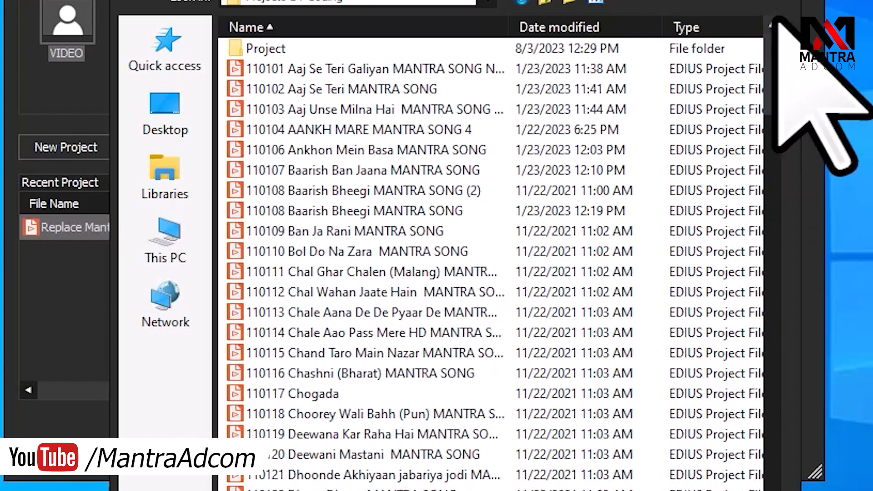
pyautogui.click(548, 2)
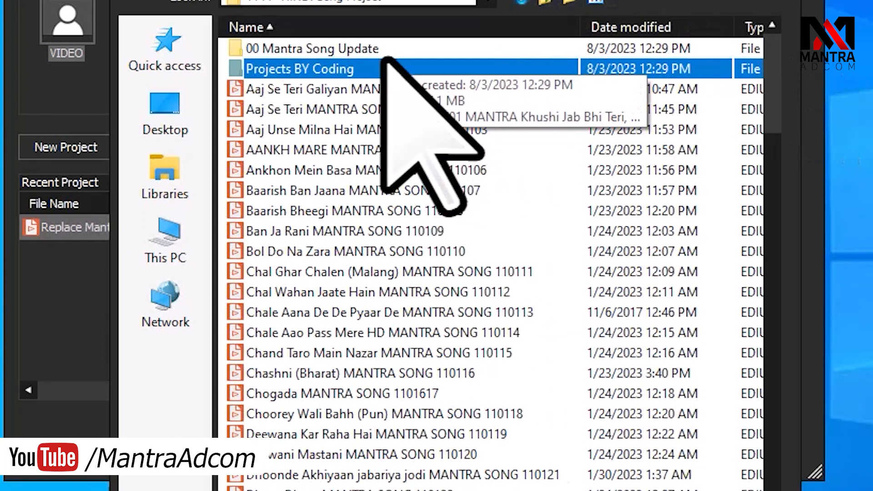
pyautogui.doubleClick(325, 49)
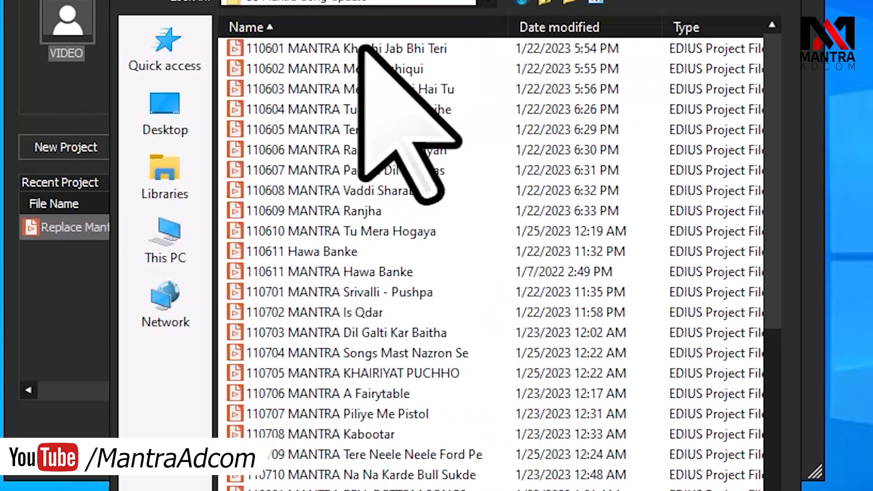
# Step: Browse the numbered song projects and open 111001 Mantra Har Jagah Tu
pyautogui.moveTo(776, 141); pyautogui.dragTo(804, 179)
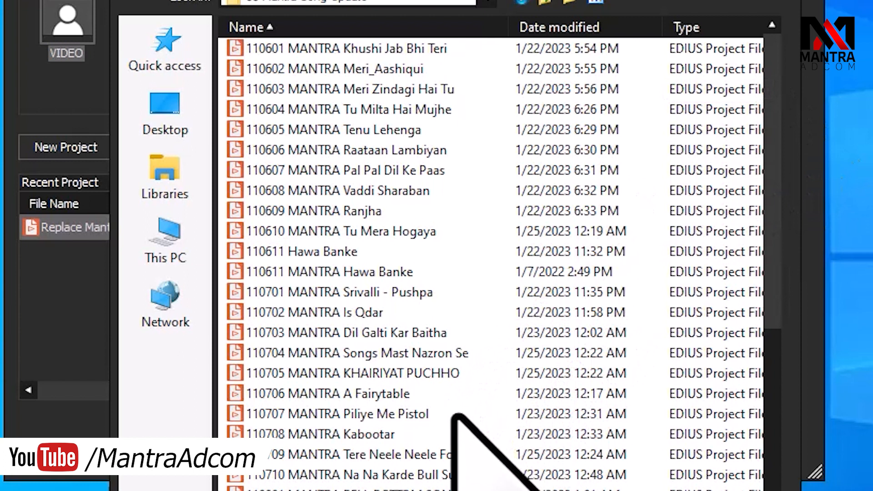
pyautogui.click(258, 96)
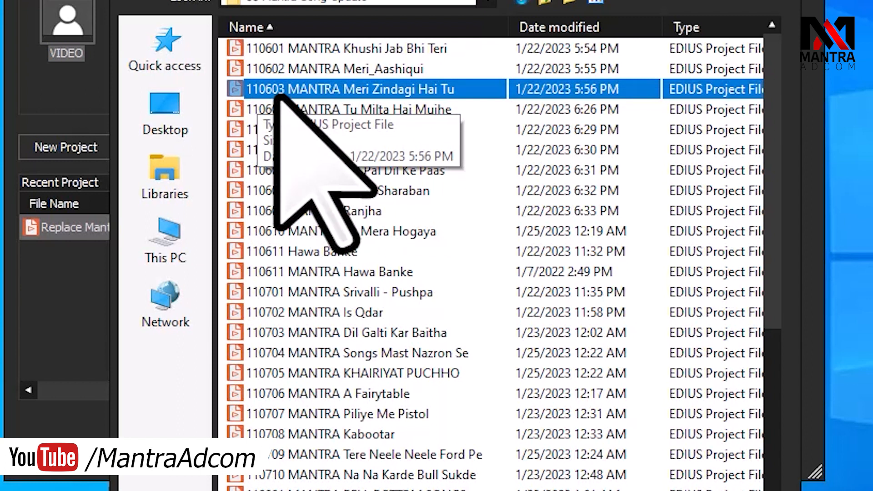
pyautogui.click(348, 355)
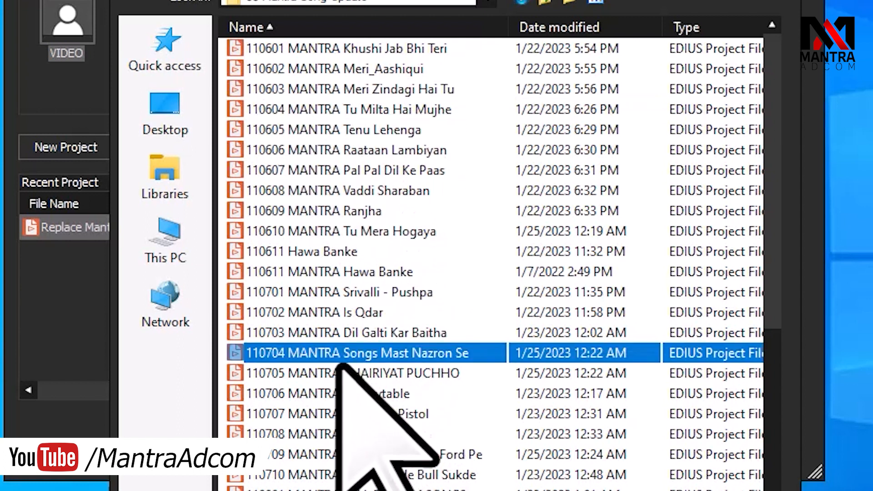
pyautogui.scroll(-5, 378, 423)
pyautogui.click(339, 233)
pyautogui.scroll(-3, 363, 446)
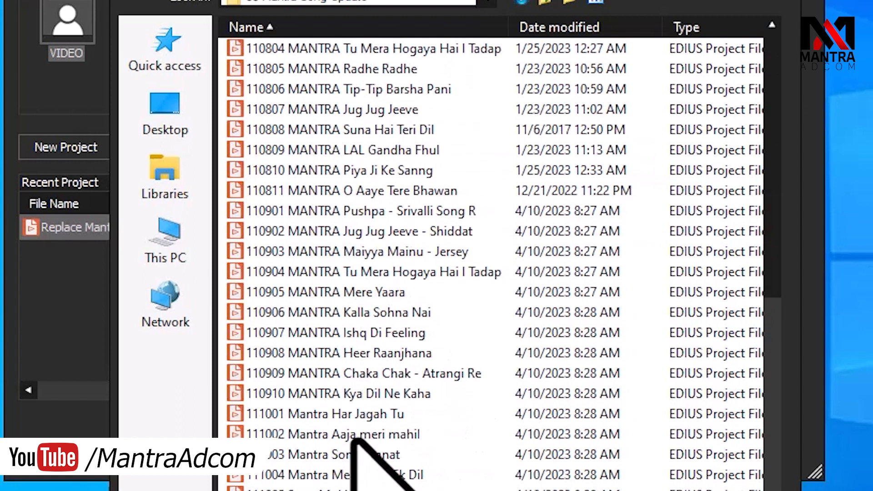
pyautogui.click(353, 436)
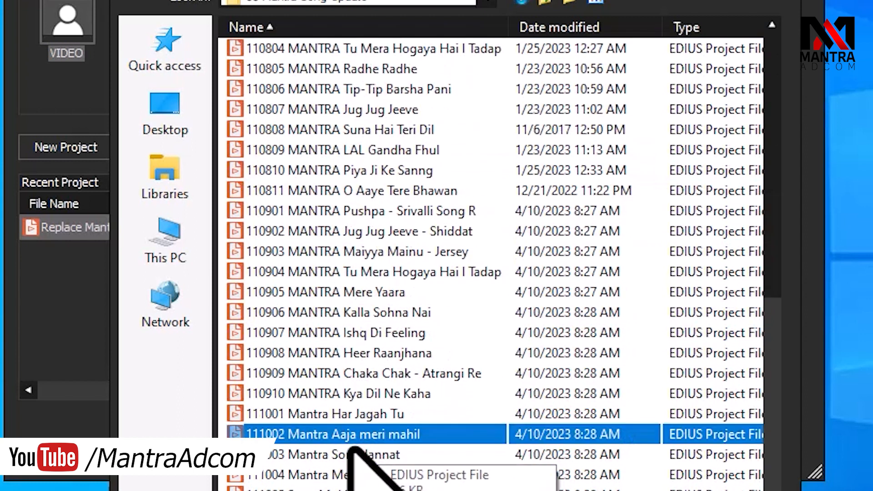
pyautogui.scroll(4, 353, 449)
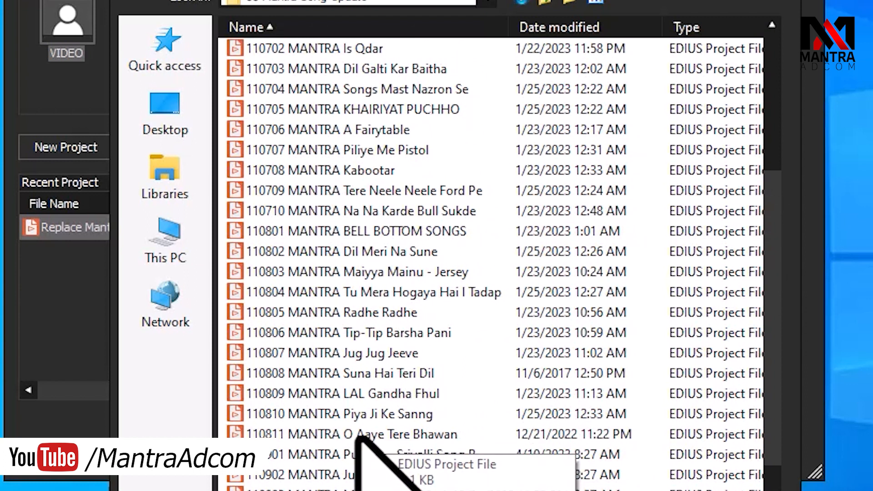
pyautogui.scroll(4, 359, 436)
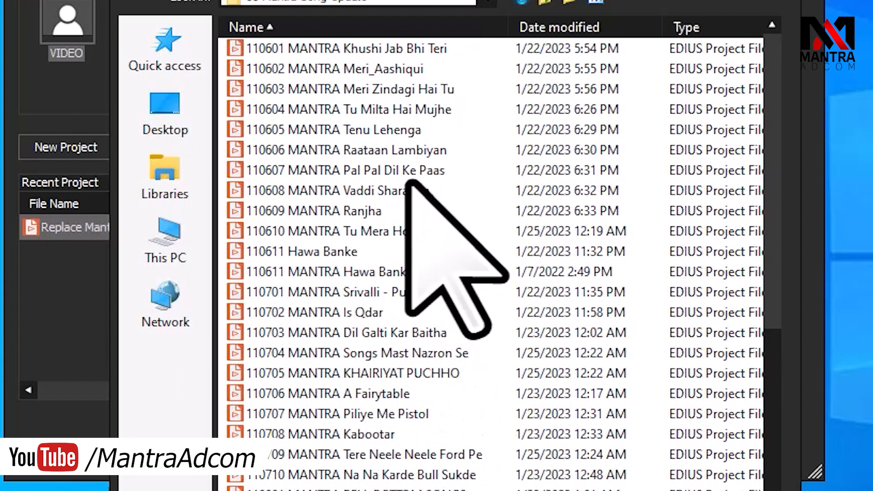
pyautogui.scroll(-8, 402, 480)
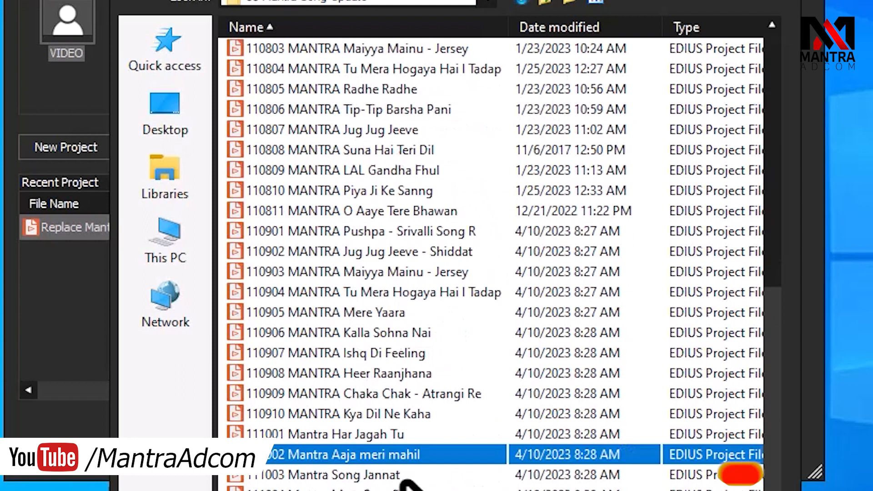
pyautogui.scroll(-1, 405, 484)
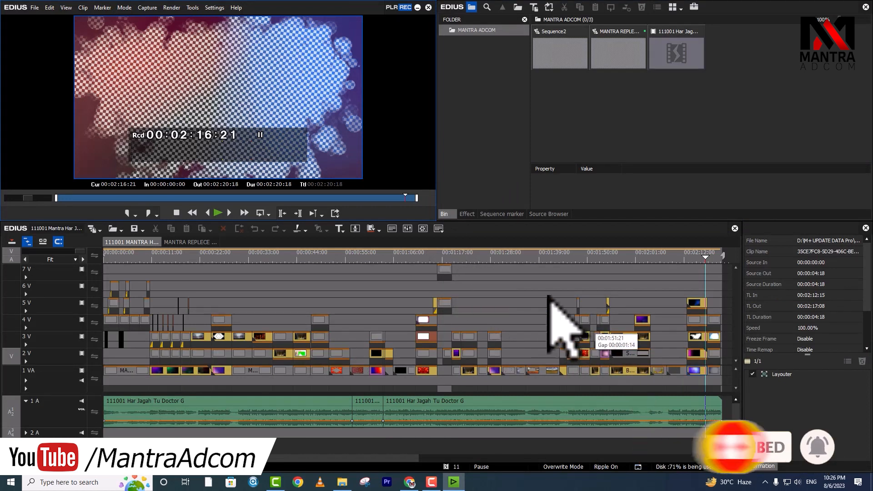
# Step: Return the timeline cursor to the start and list the 11 offline clips in Restore and Transfer Clips
pyautogui.click(382, 257)
pyautogui.moveTo(372, 257); pyautogui.dragTo(559, 300)
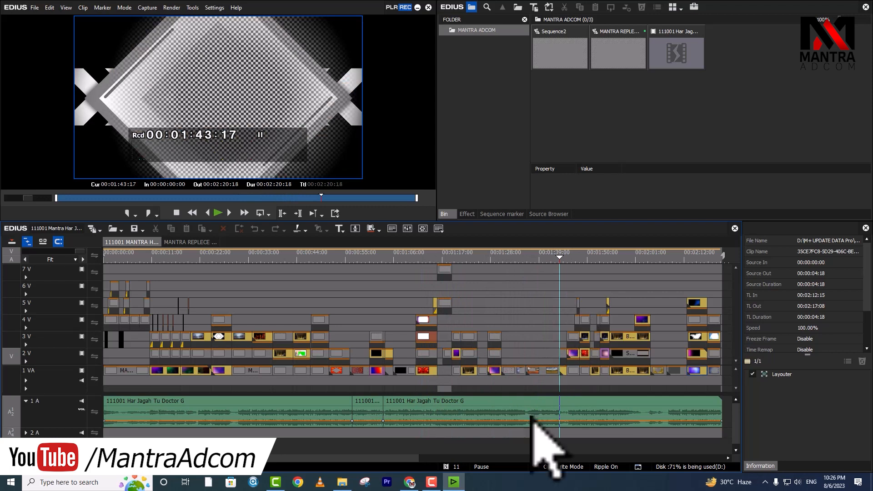
pyautogui.click(448, 467)
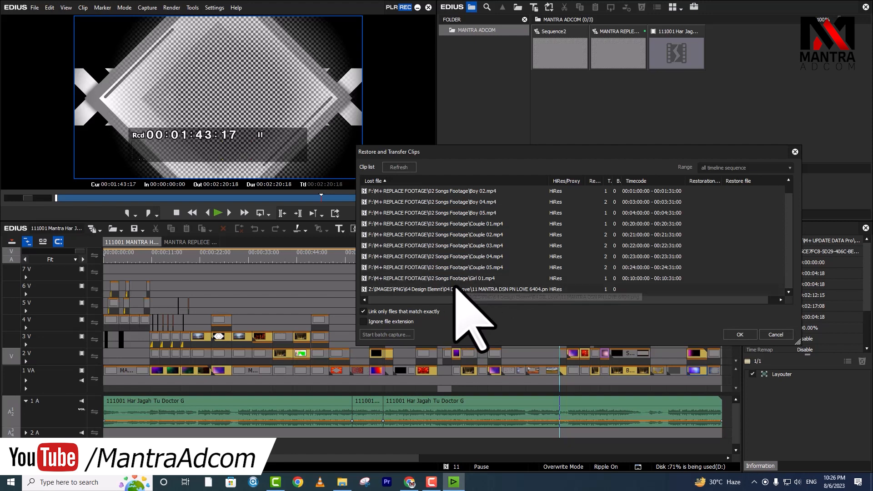
# Step: Check the 02 Songs Footage folder, then select every lost-clip row in the restore list
pyautogui.click(340, 486)
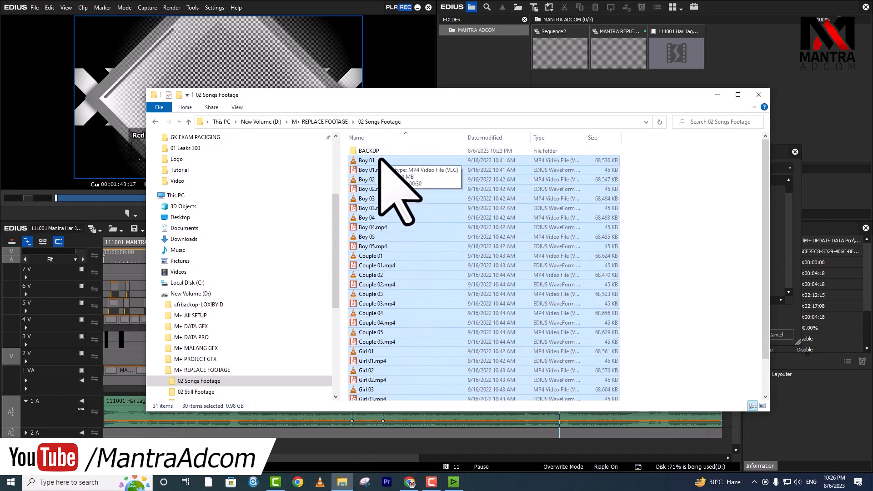
pyautogui.click(461, 81)
pyautogui.hotkey('ctrl', 'a')
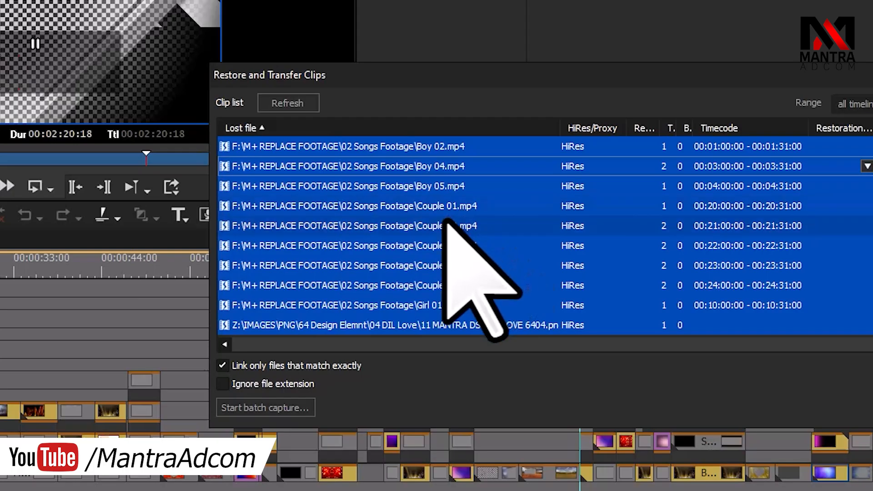
pyautogui.moveTo(663, 78); pyautogui.dragTo(480, 76)
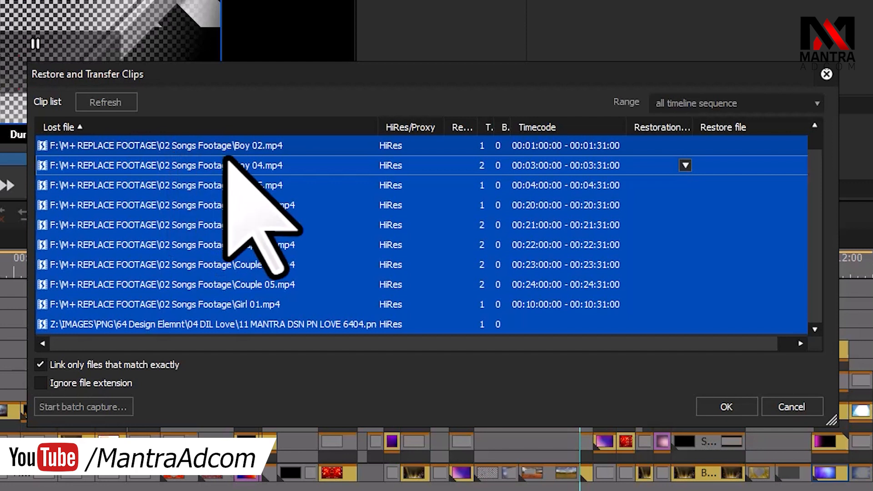
# Step: Try relinking all clips to the 02 Songs Footage folder, dismiss the failure, and select Boy 02.mp4
pyautogui.click(685, 166)
pyautogui.click(680, 203)
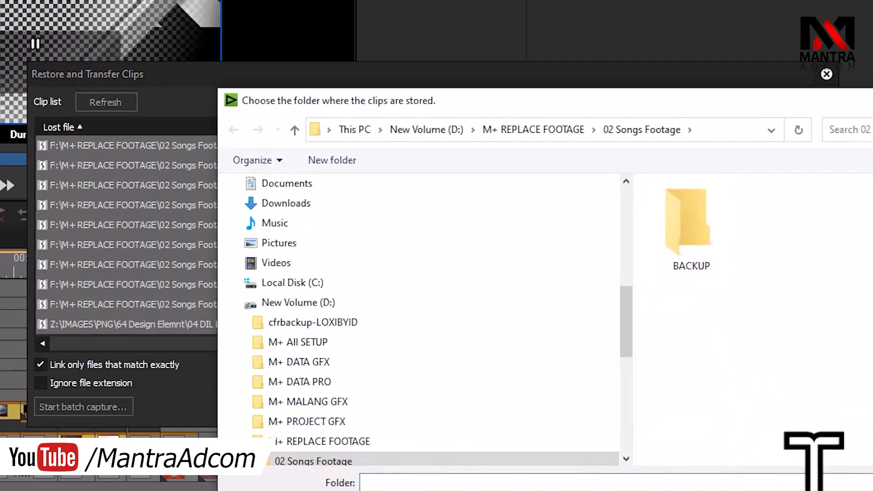
pyautogui.click(809, 490)
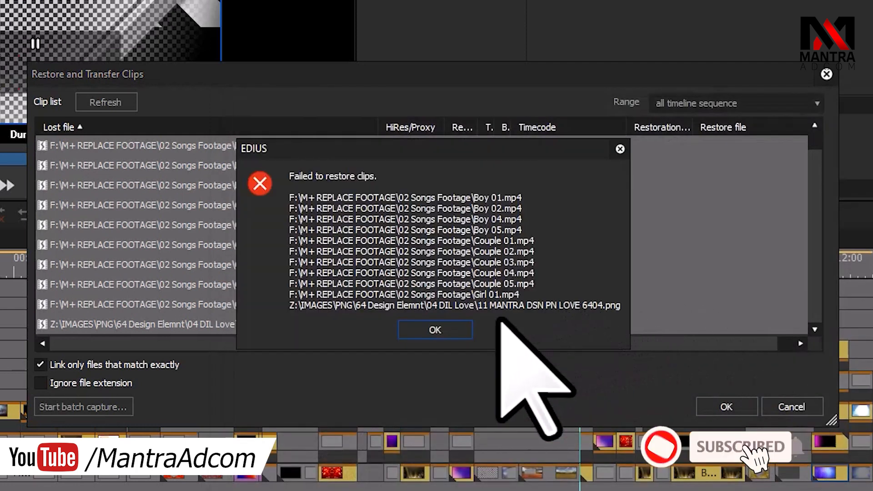
pyautogui.click(429, 336)
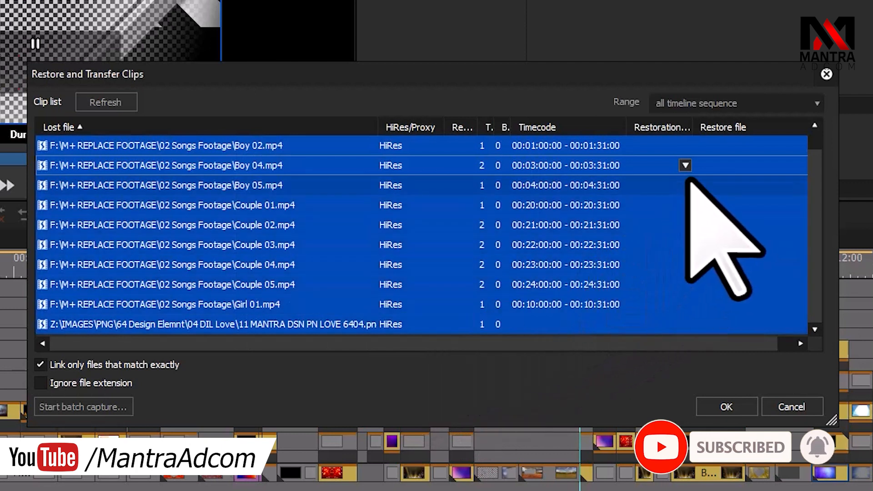
pyautogui.click(685, 145)
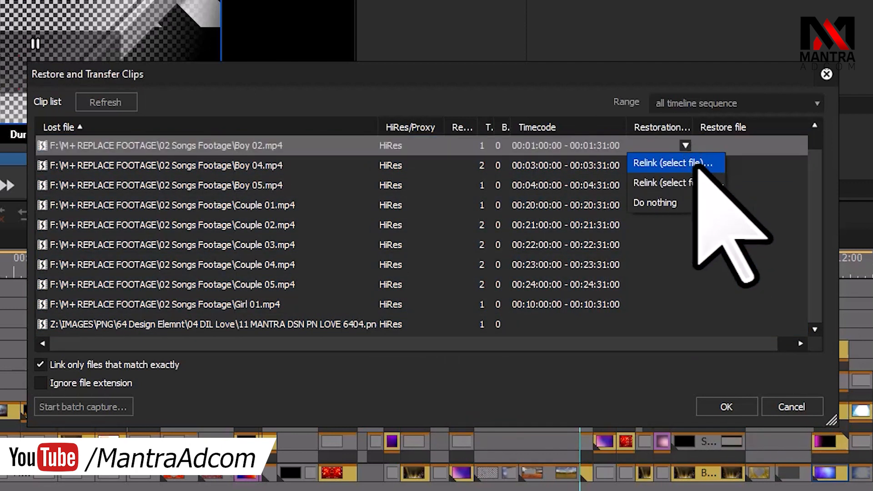
# Step: Relink Boy 02 to its file in D:\M+ REPLACE FOOTAGE\02 Songs Footage
pyautogui.click(692, 169)
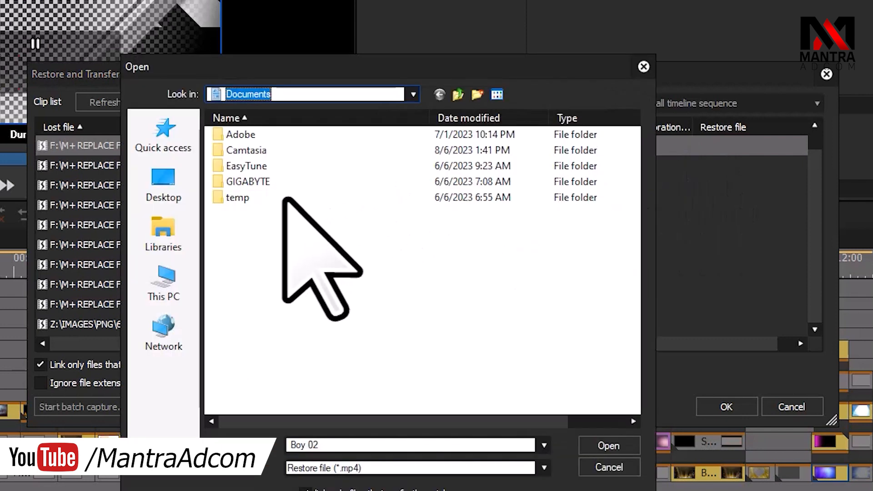
pyautogui.click(165, 280)
pyautogui.doubleClick(460, 334)
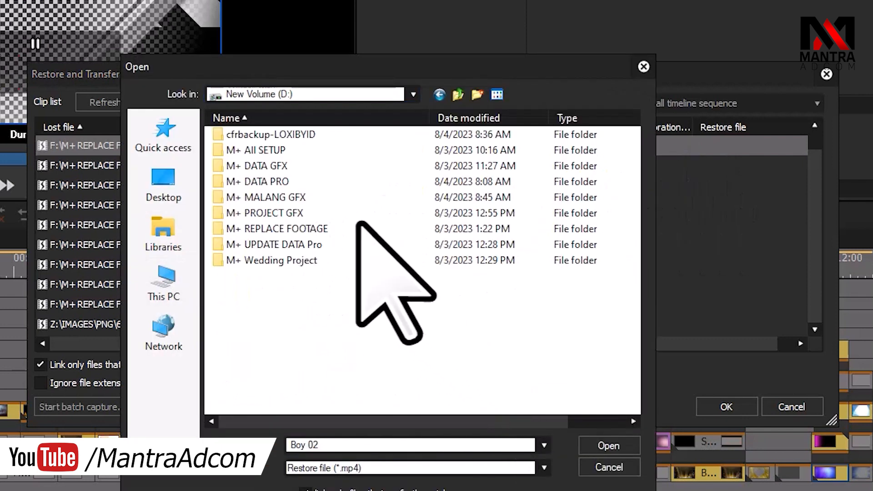
pyautogui.doubleClick(335, 230)
pyautogui.click(291, 136)
pyautogui.doubleClick(291, 137)
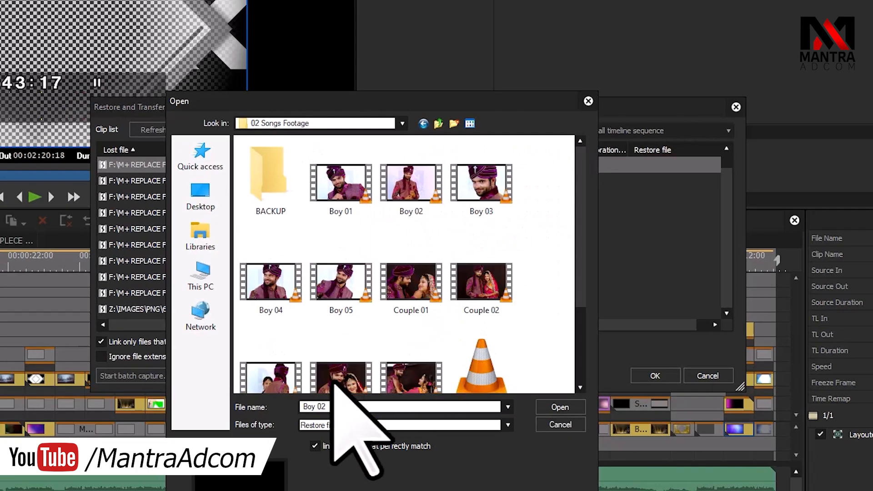
pyautogui.click(412, 186)
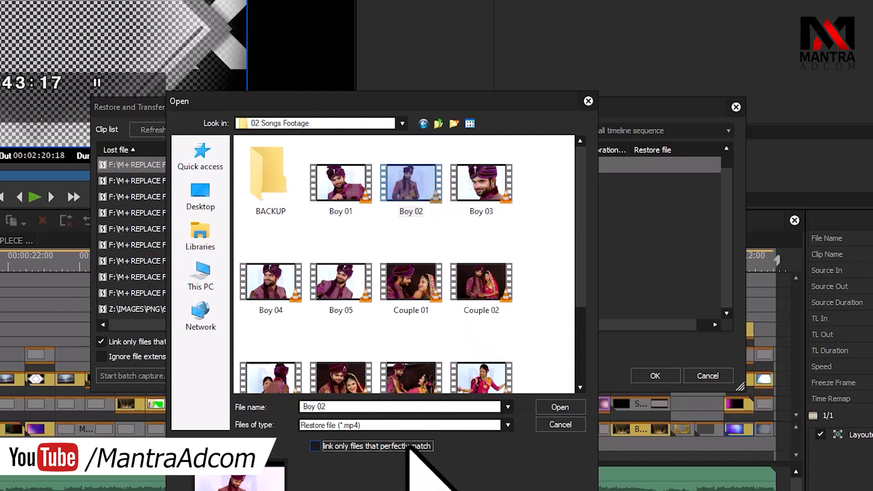
pyautogui.click(563, 407)
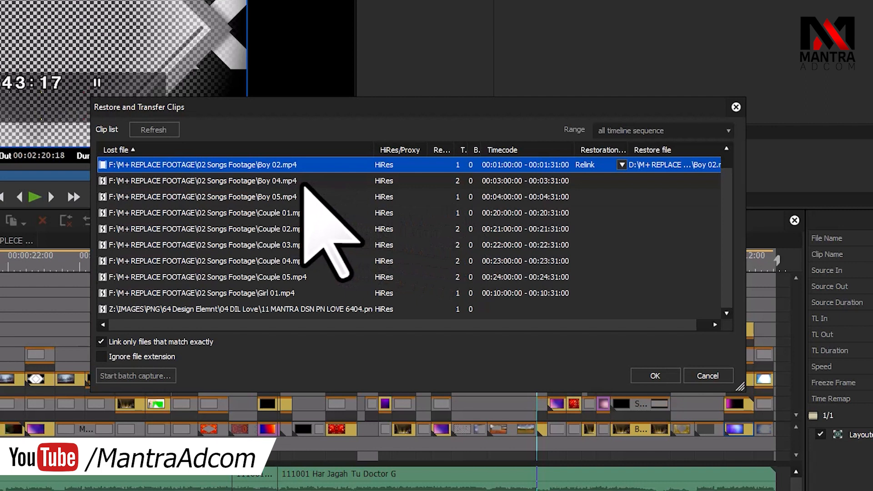
# Step: Relink the lost Boy 04 and Boy 05 clips to their new footage files
pyautogui.doubleClick(592, 184)
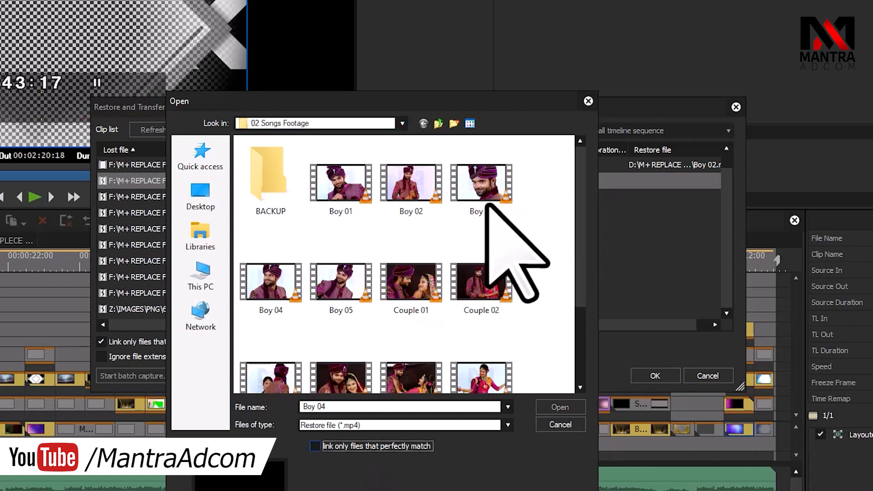
pyautogui.click(295, 273)
pyautogui.click(539, 408)
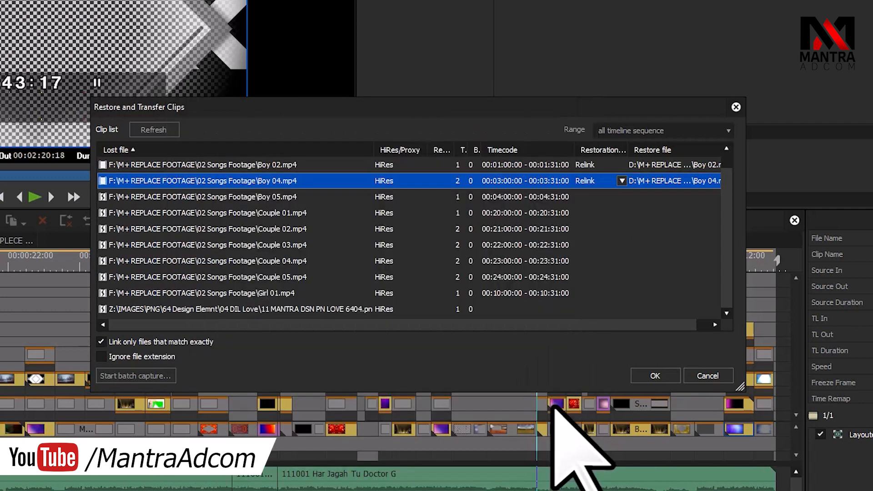
pyautogui.doubleClick(552, 199)
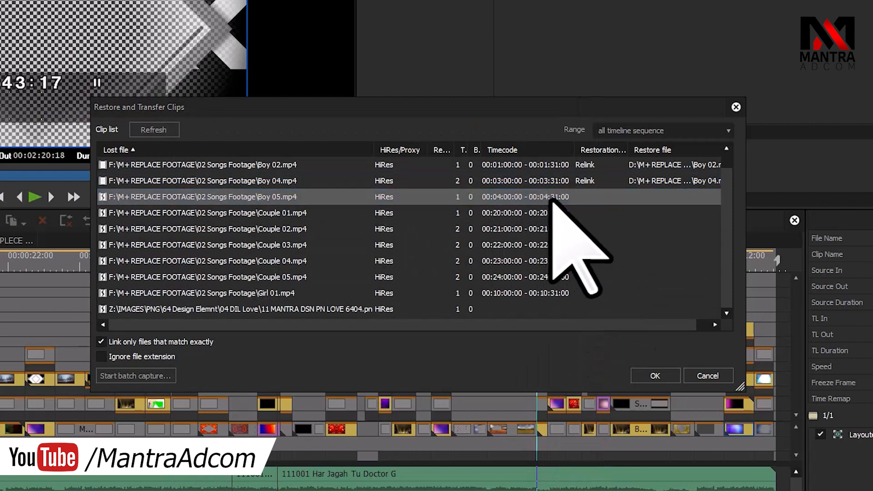
pyautogui.click(346, 298)
pyautogui.press('Return')
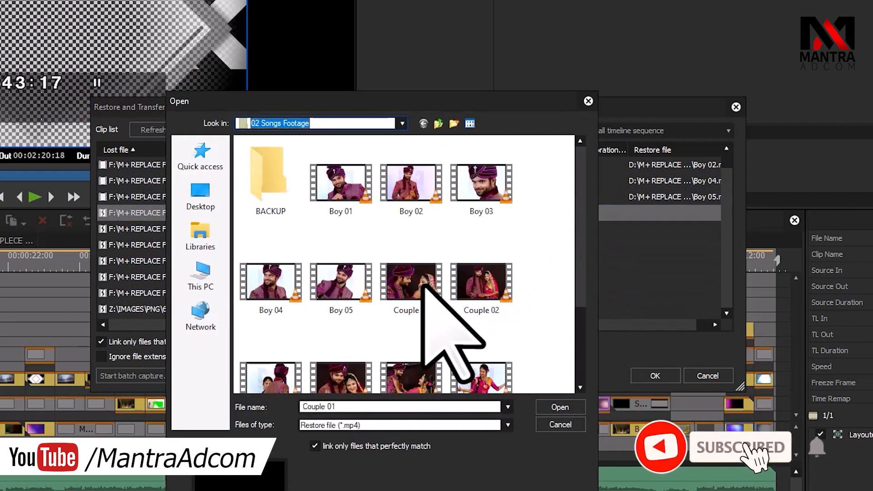
# Step: Relink Couple 01 and Couple 04, turning off the exact-match file requirement
pyautogui.click(423, 290)
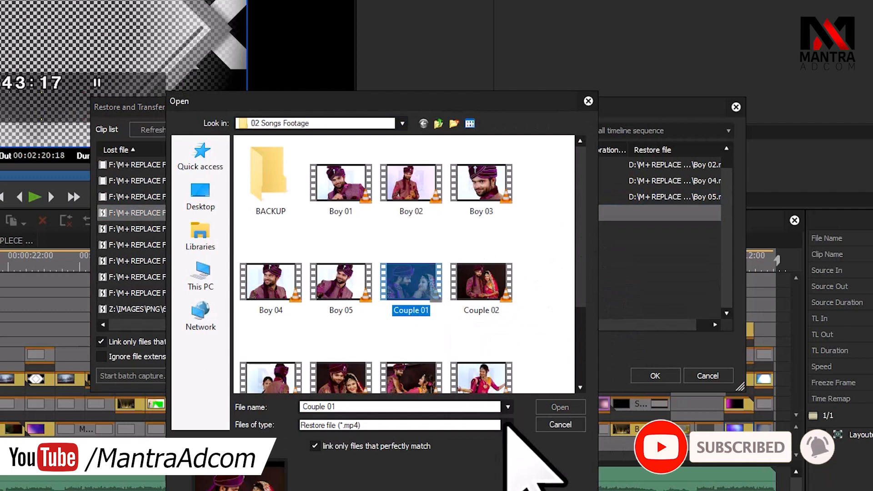
pyautogui.press('Return')
pyautogui.press('Return')
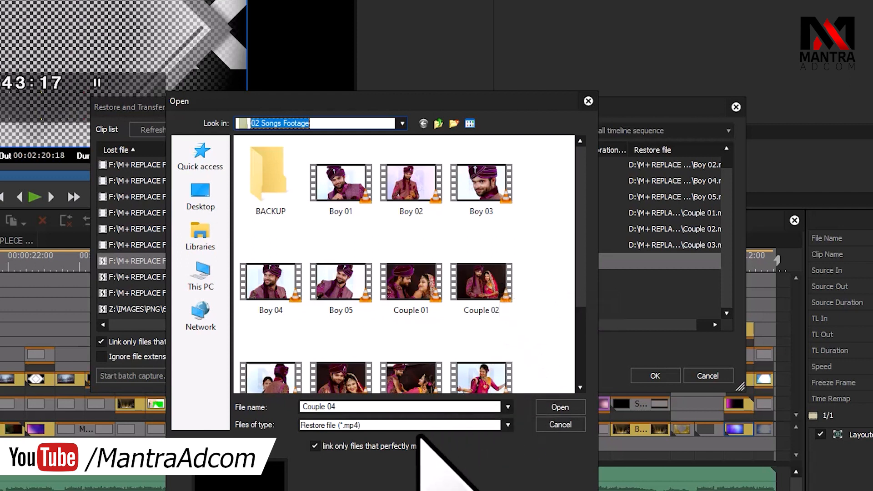
pyautogui.click(393, 450)
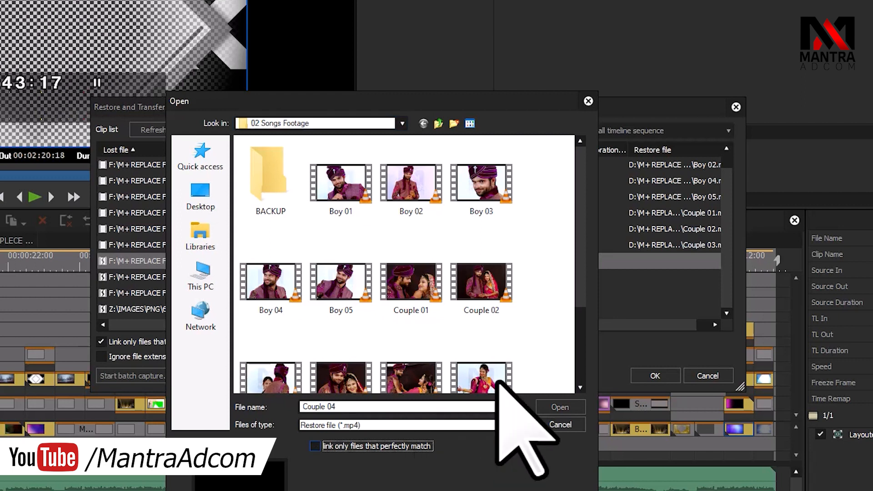
pyautogui.scroll(-2, 558, 323)
pyautogui.click(367, 271)
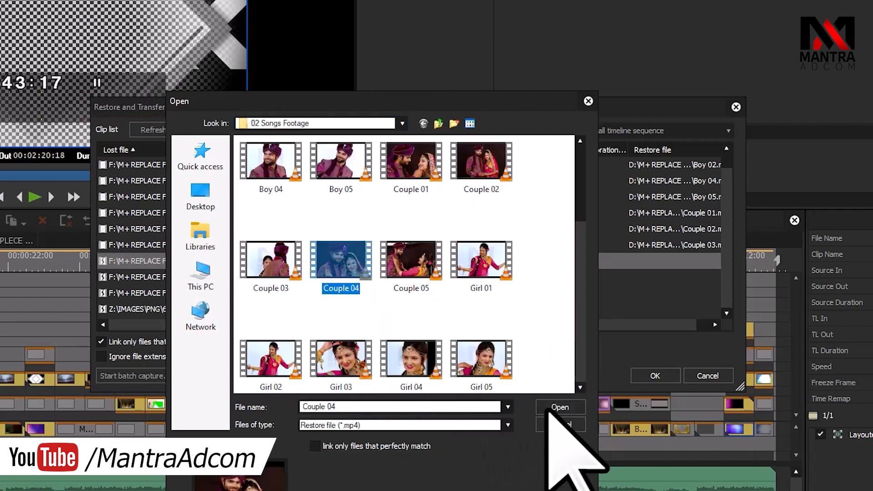
pyautogui.click(559, 407)
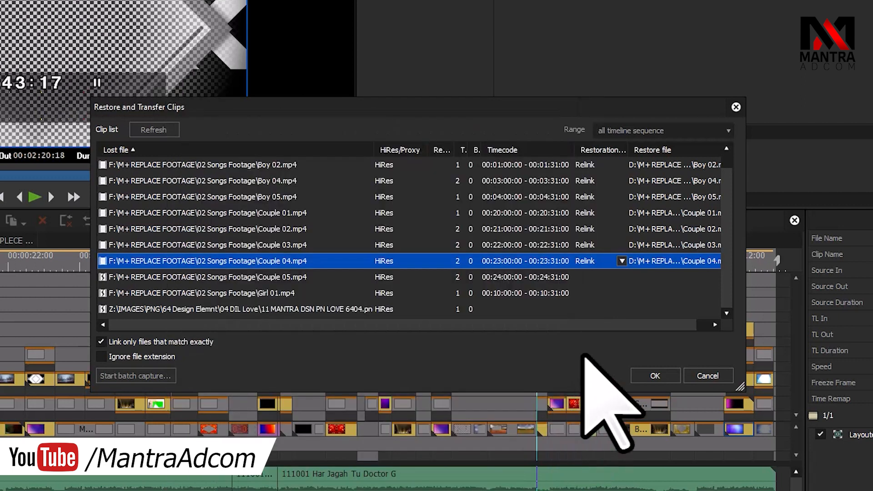
# Step: Relink Couple 05 and Girl 01, then apply all the relinks
pyautogui.doubleClick(565, 277)
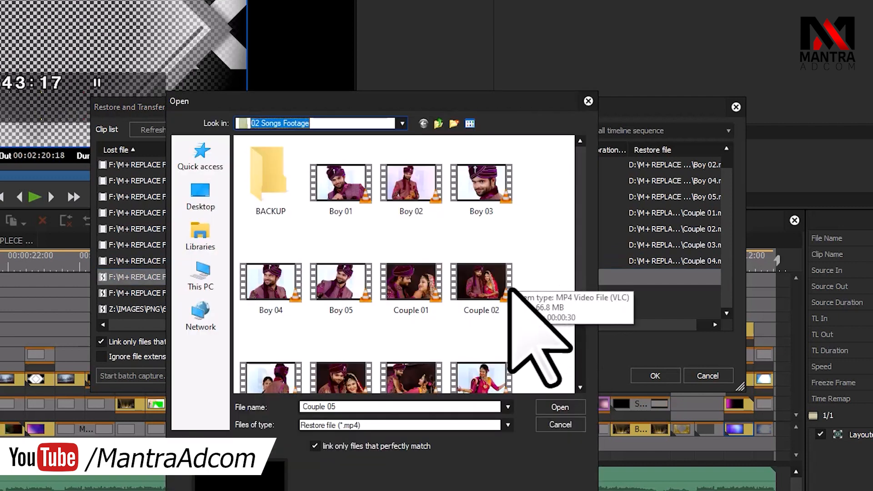
pyautogui.scroll(-2, 510, 289)
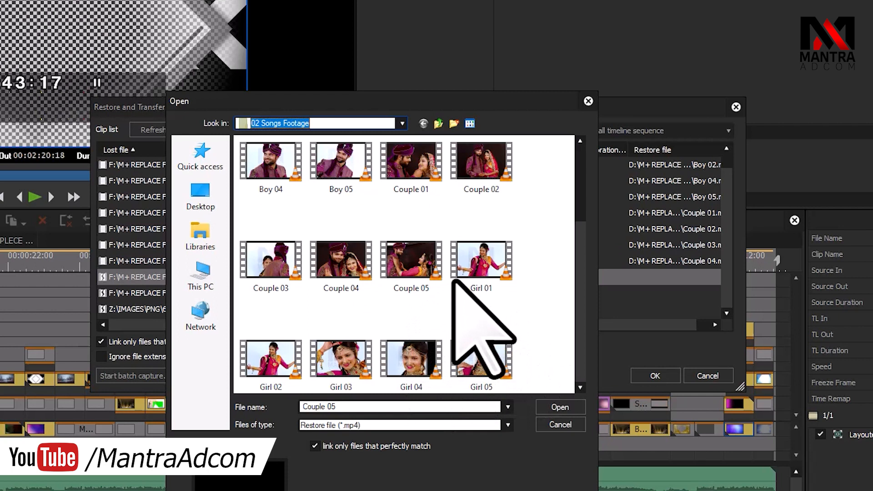
pyautogui.click(412, 272)
pyautogui.click(546, 406)
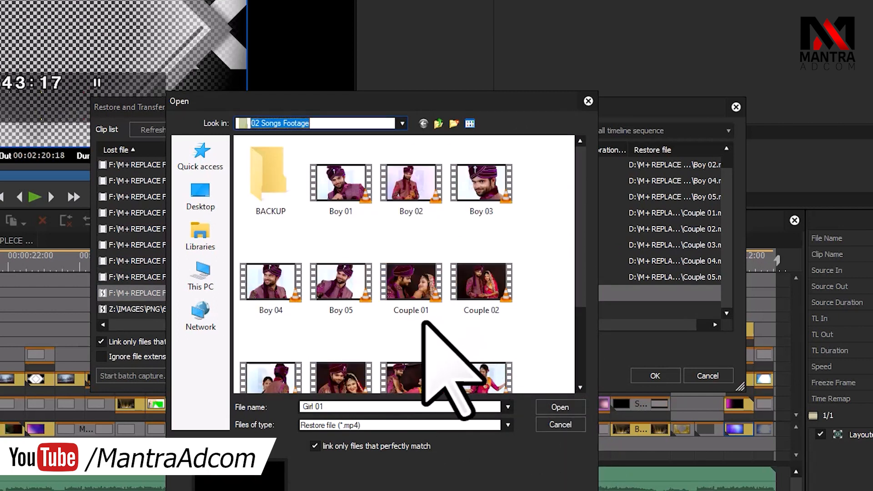
pyautogui.scroll(-3, 383, 357)
pyautogui.click(550, 408)
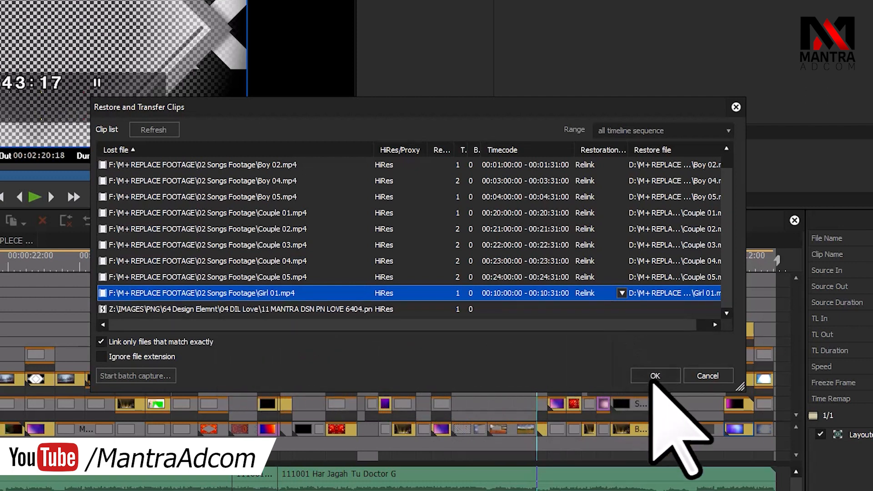
pyautogui.click(655, 376)
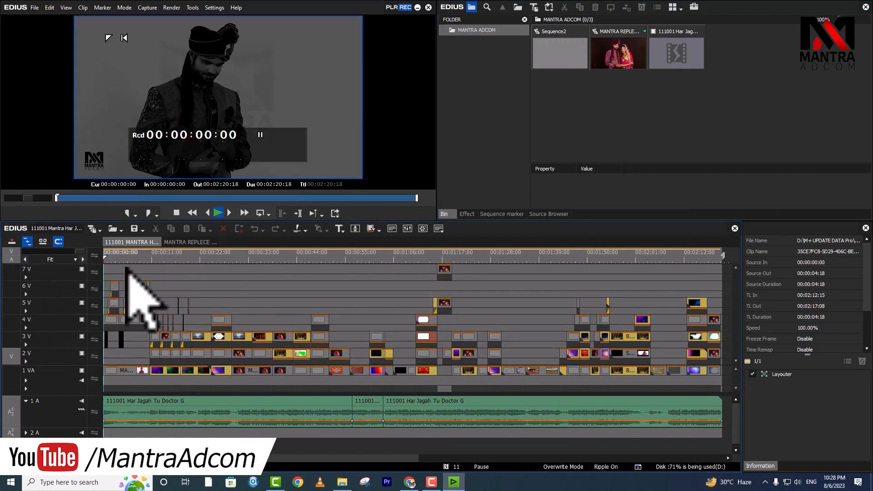
# Step: Play and scrub the song to around 00:00:11:08, then reopen the remaining lost-clips list
pyautogui.press('space')
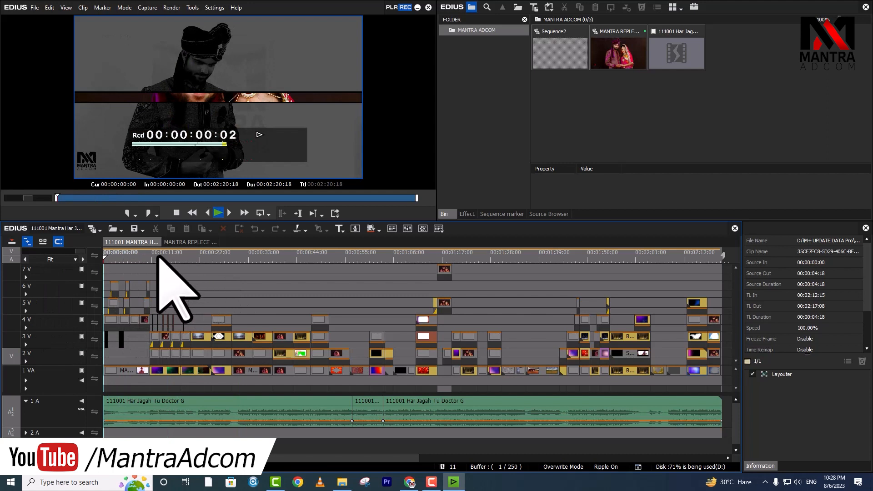
pyautogui.click(157, 256)
pyautogui.moveTo(156, 256); pyautogui.dragTo(193, 271)
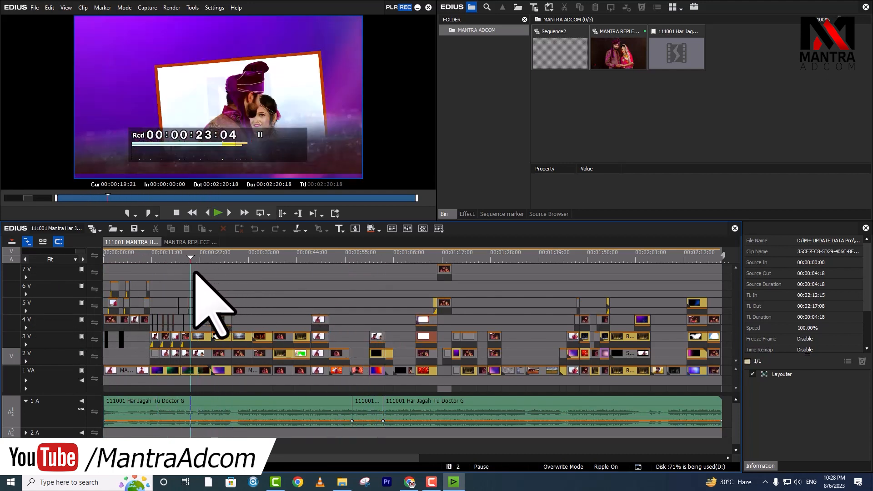
pyautogui.click(154, 256)
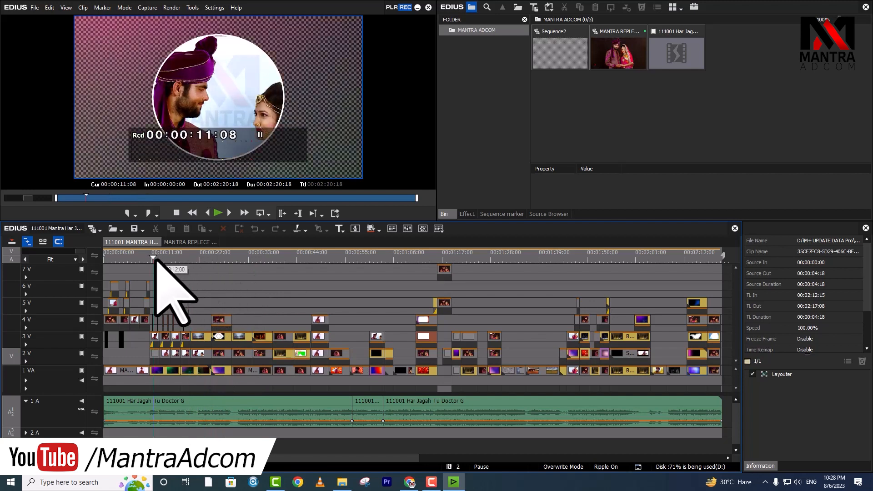
pyautogui.click(455, 466)
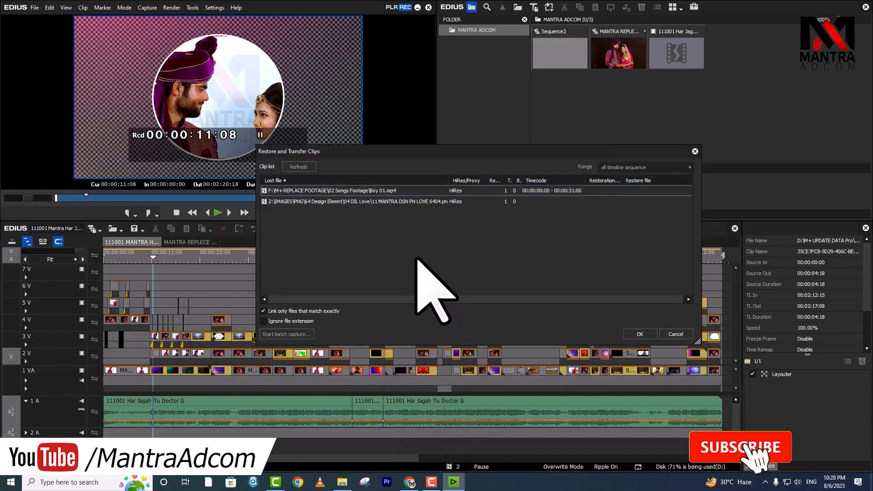
# Step: Relink Boy 01 to Boy 01.mp4, apply it, and scrub forward to about 00:01:49
pyautogui.click(397, 192)
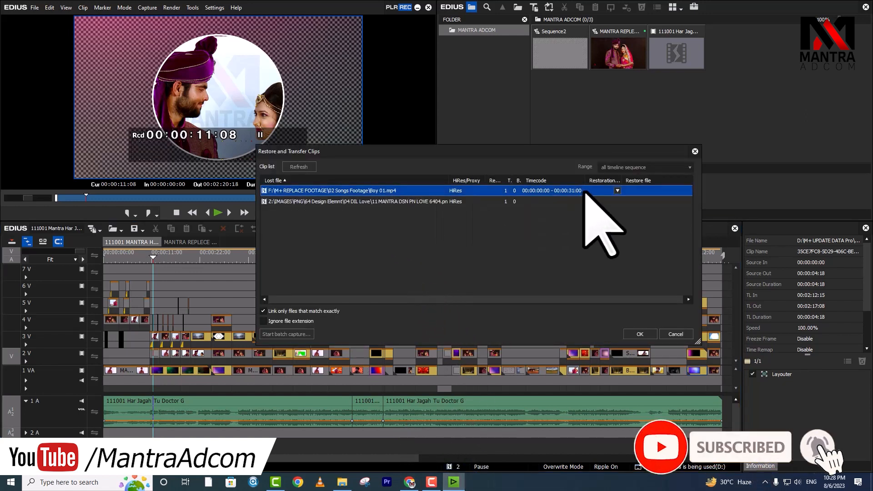
pyautogui.doubleClick(604, 193)
pyautogui.click(431, 211)
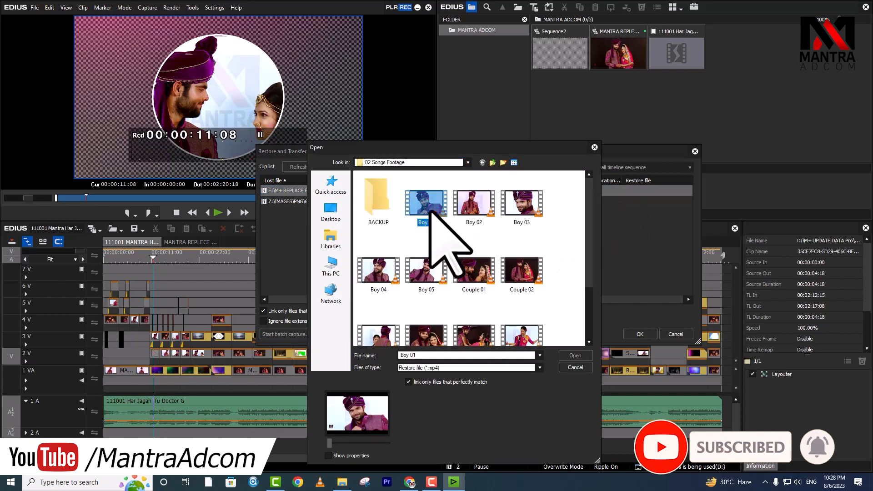
pyautogui.click(576, 355)
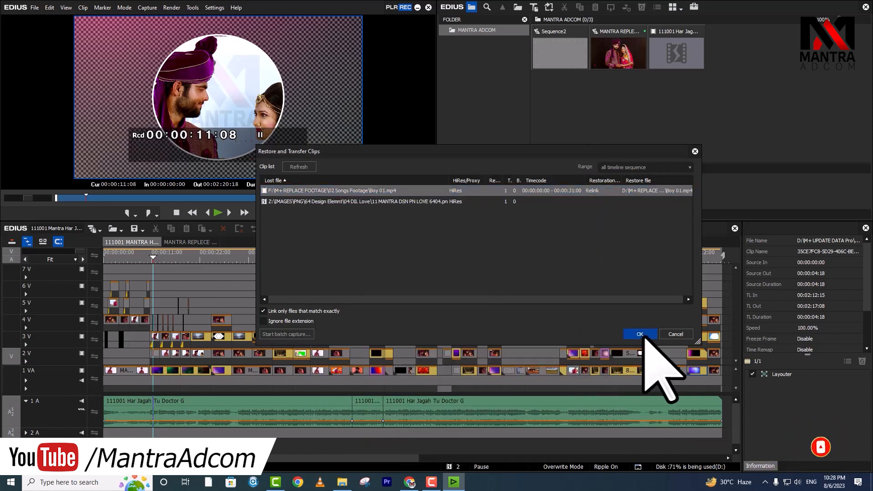
pyautogui.click(640, 334)
pyautogui.moveTo(150, 253); pyautogui.dragTo(514, 291)
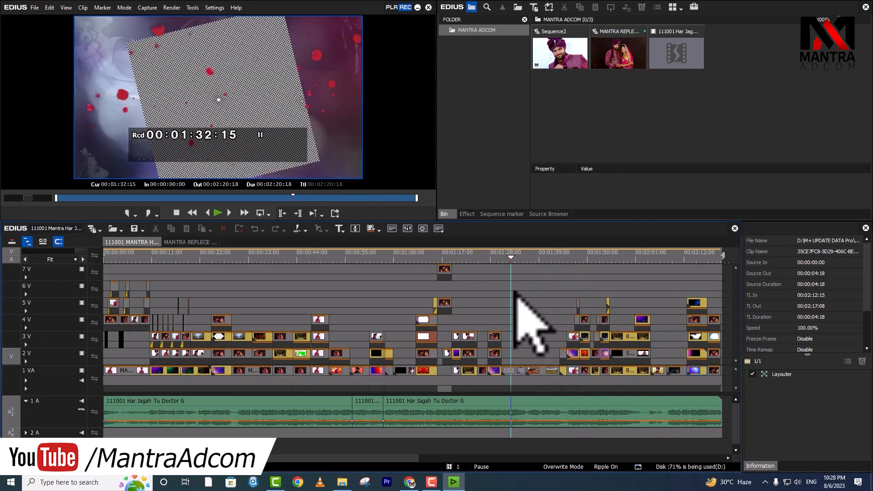
# Step: Inside nested Sequence28 > Sequence11, hide track 2V holding the missing LOVE 6404 PNG overlay
pyautogui.doubleClick(517, 374)
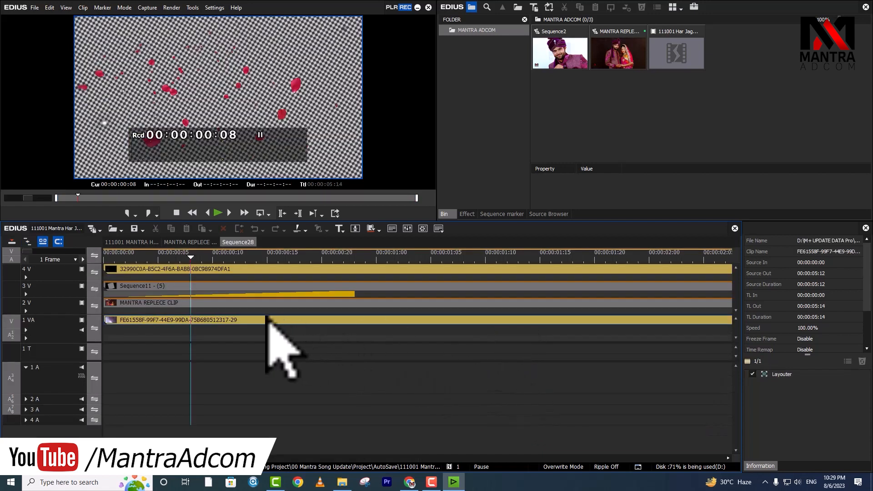
pyautogui.doubleClick(190, 291)
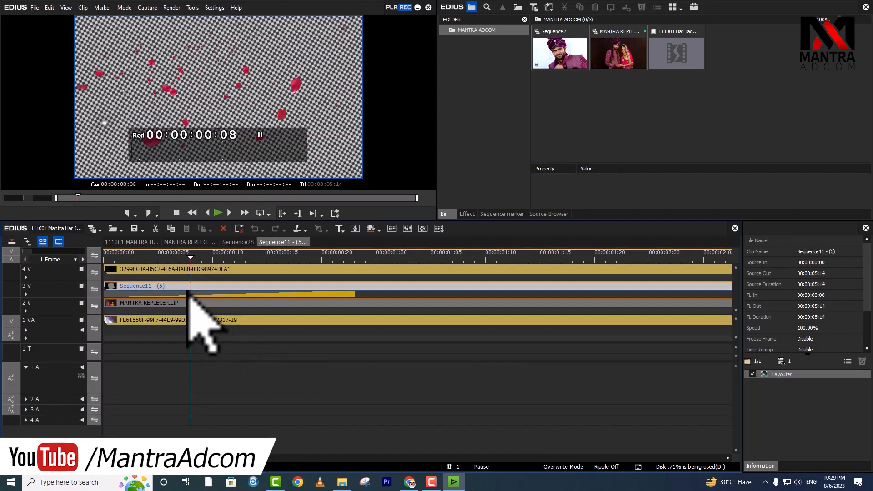
pyautogui.click(201, 270)
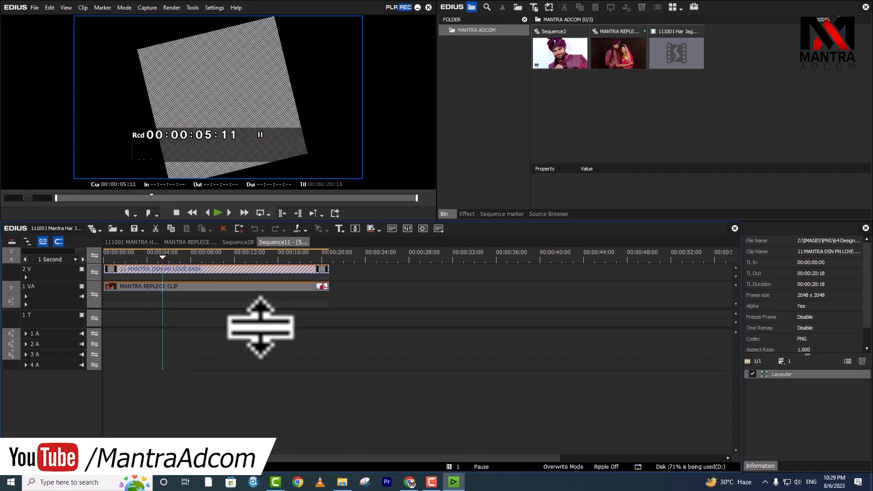
pyautogui.click(82, 269)
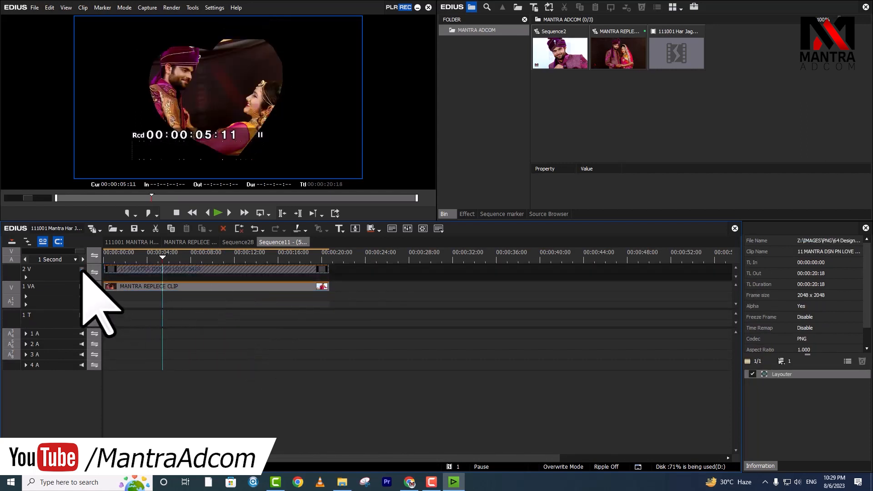
# Step: Return to the main song timeline and preview the couple footage around 00:00:36:07
pyautogui.click(131, 242)
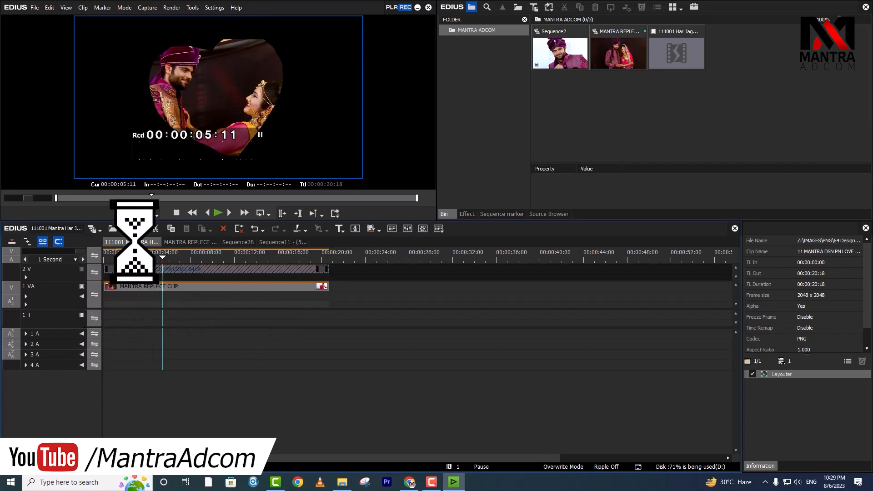
pyautogui.moveTo(494, 257); pyautogui.dragTo(150, 269)
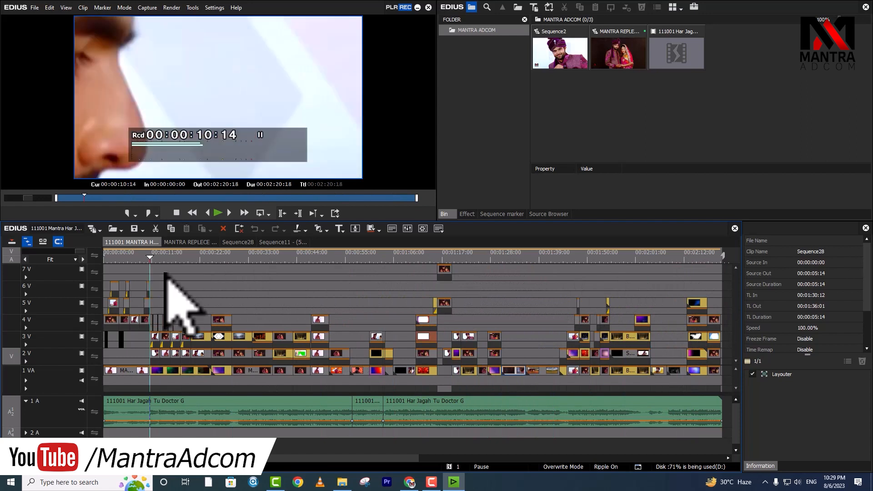
pyautogui.click(191, 260)
pyautogui.click(263, 259)
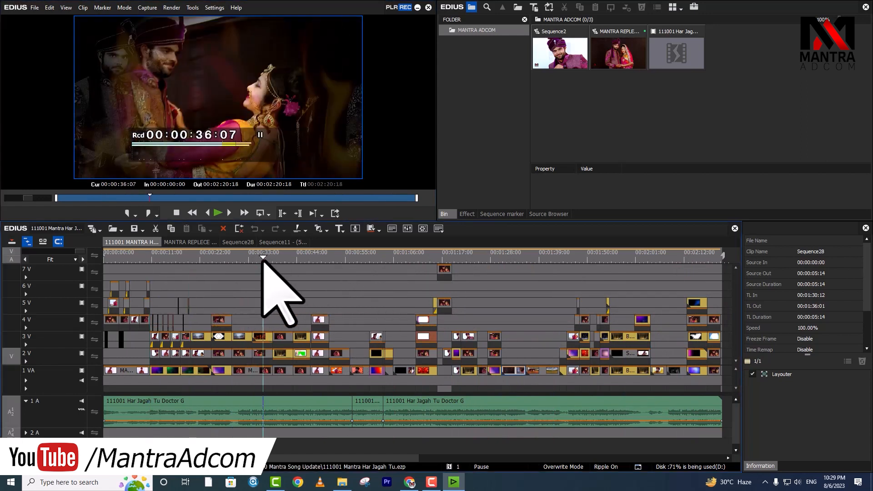
pyautogui.click(343, 486)
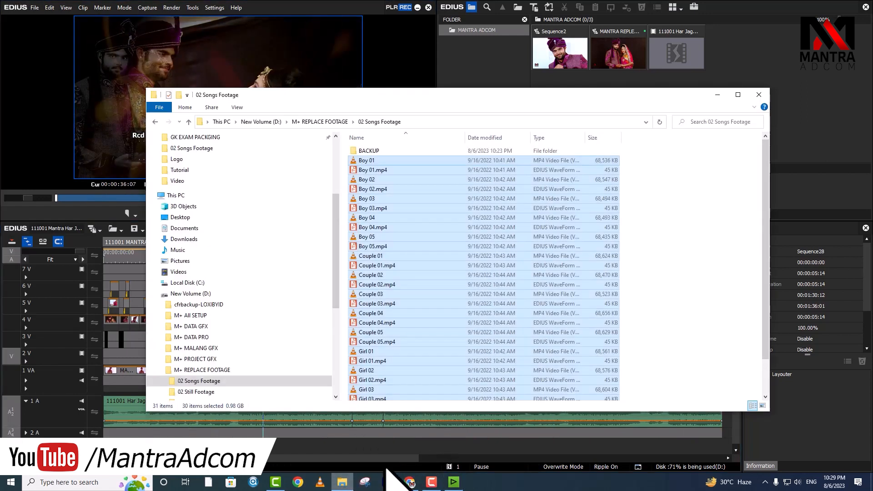
pyautogui.moveTo(372, 162); pyautogui.dragTo(373, 152)
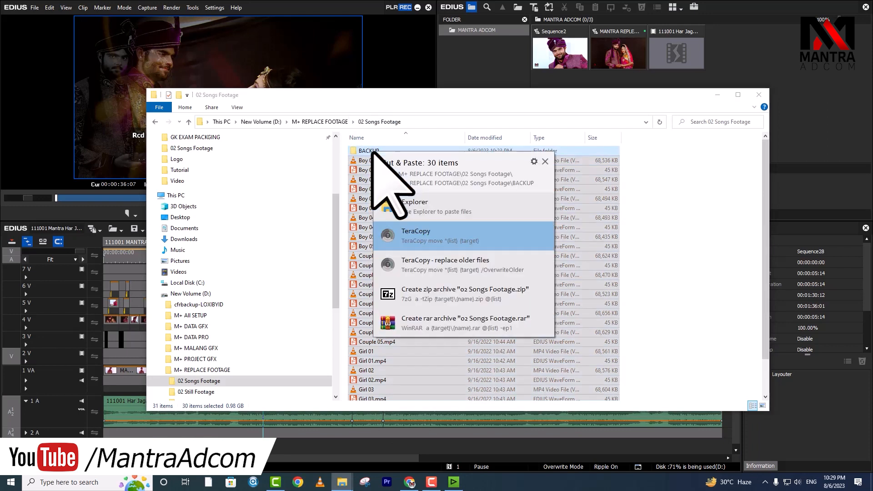
pyautogui.click(435, 205)
pyautogui.click(425, 209)
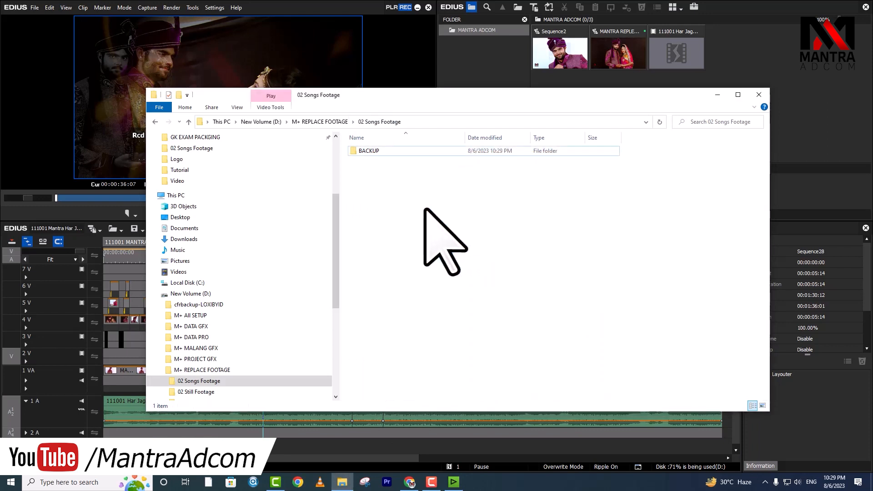
pyautogui.click(117, 257)
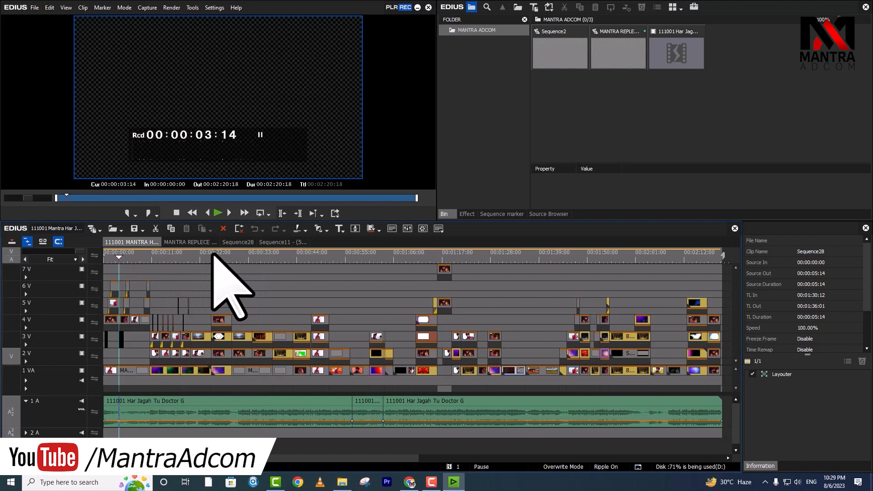
pyautogui.click(197, 253)
pyautogui.moveTo(198, 253); pyautogui.dragTo(679, 279)
pyautogui.click(341, 483)
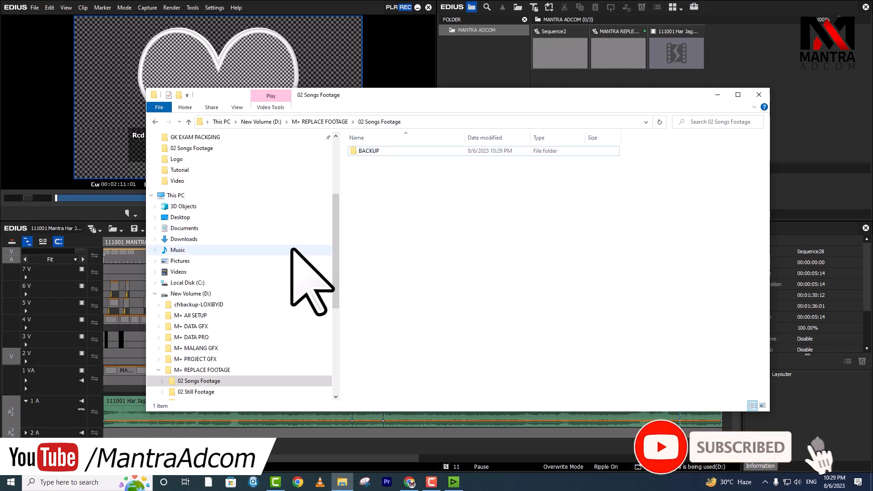
# Step: Select all 15 Boy, Couple and Girl clips in the Clean 30 Sec folder
pyautogui.click(205, 370)
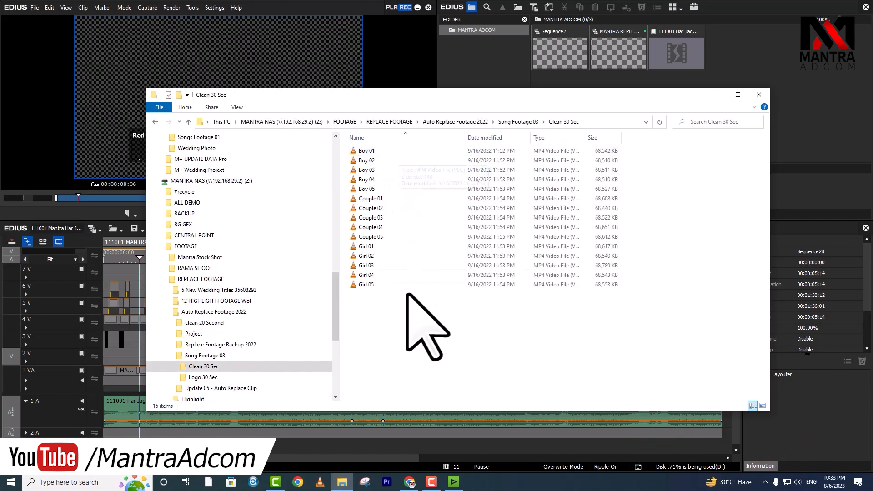
pyautogui.moveTo(384, 315); pyautogui.dragTo(362, 132)
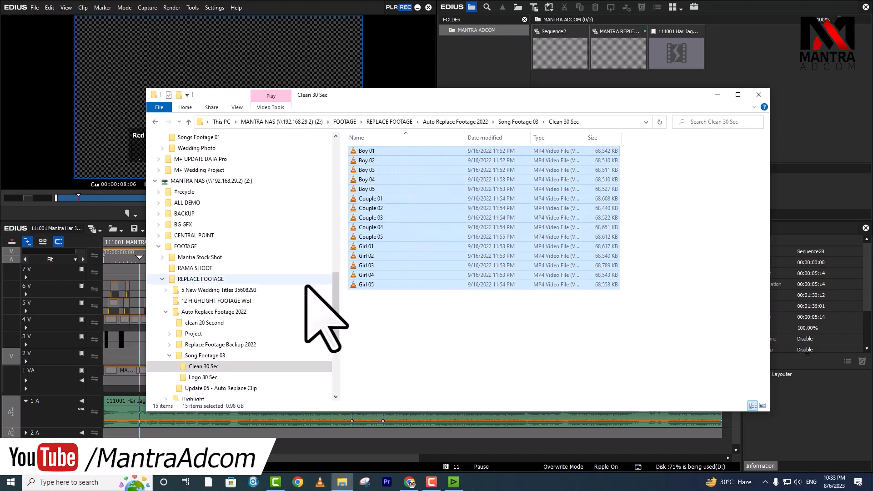
pyautogui.scroll(2, 266, 241)
pyautogui.scroll(5, 261, 224)
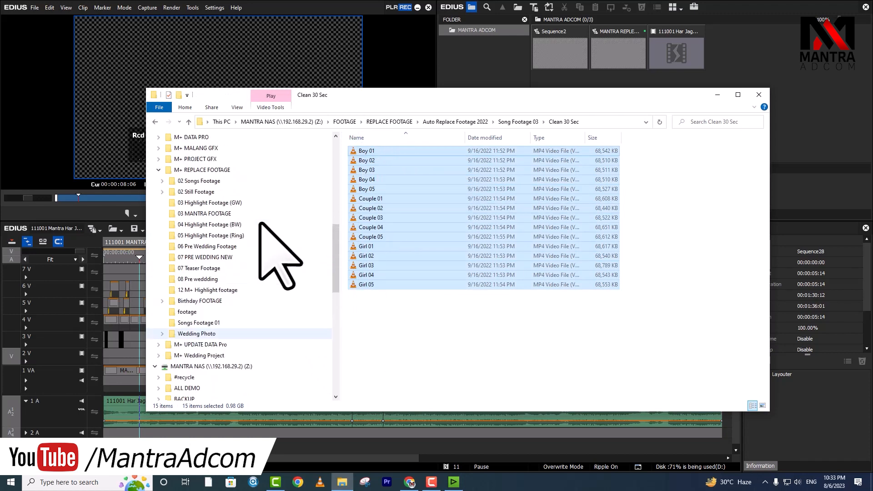
# Step: Paste the 15 clips into 02 Songs Footage using the standard Windows copy, then select them
pyautogui.click(206, 181)
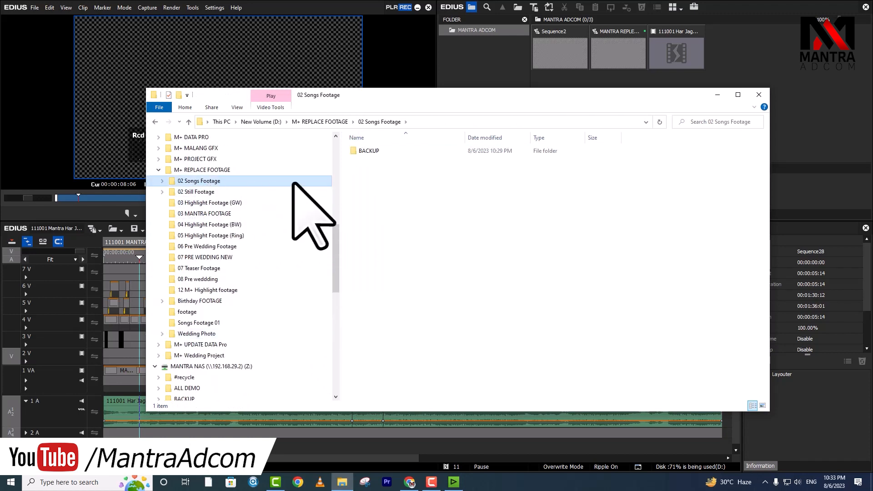
pyautogui.click(365, 153)
pyautogui.doubleClick(365, 152)
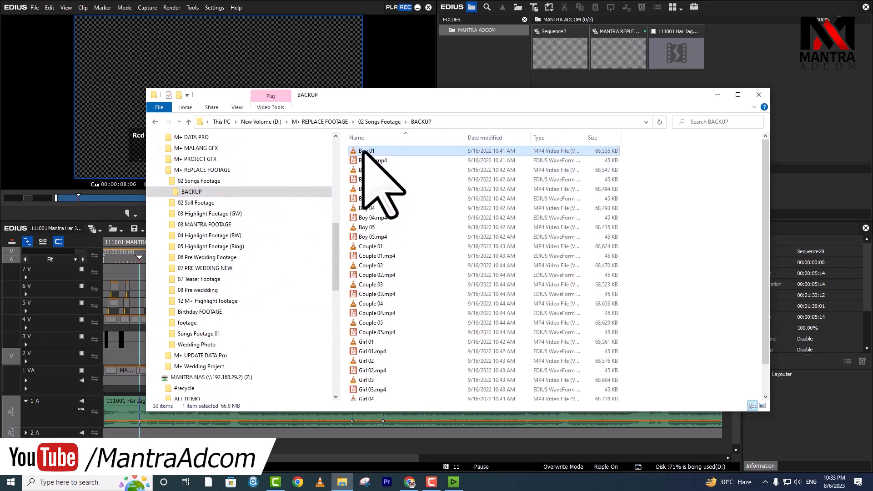
pyautogui.doubleClick(363, 152)
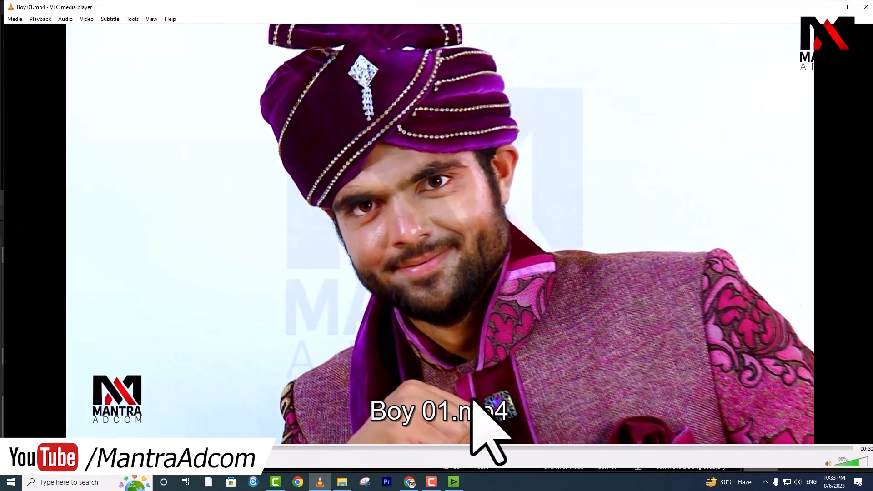
pyautogui.click(866, 7)
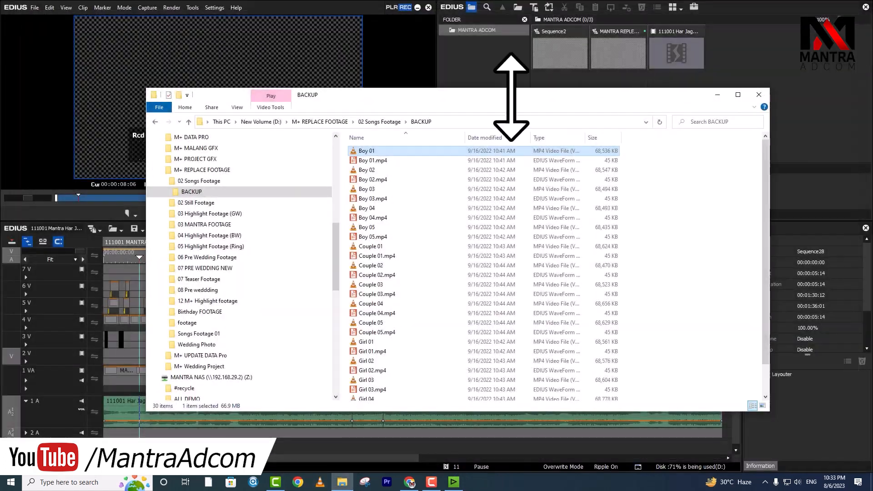
pyautogui.click(379, 122)
pyautogui.rightClick(382, 185)
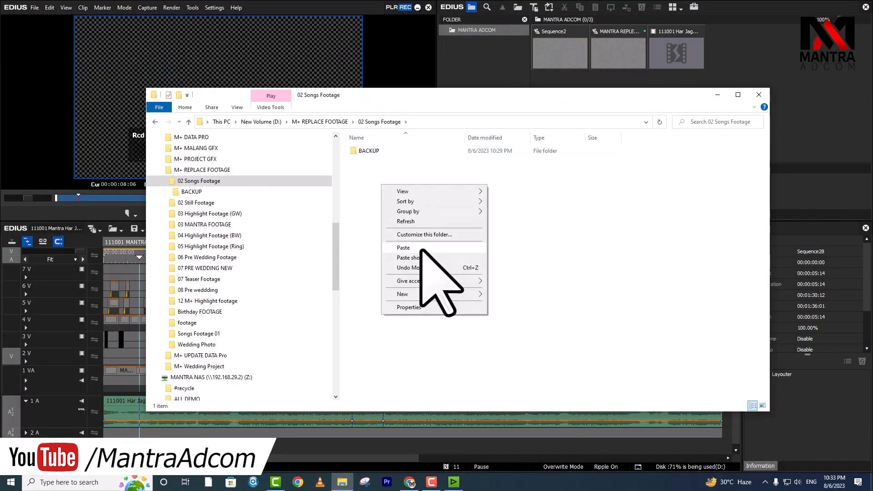
pyautogui.click(421, 248)
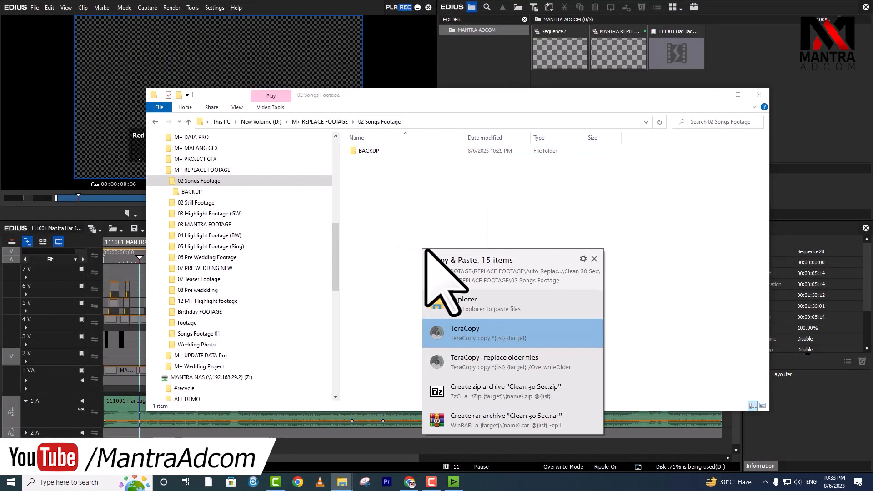
pyautogui.click(480, 303)
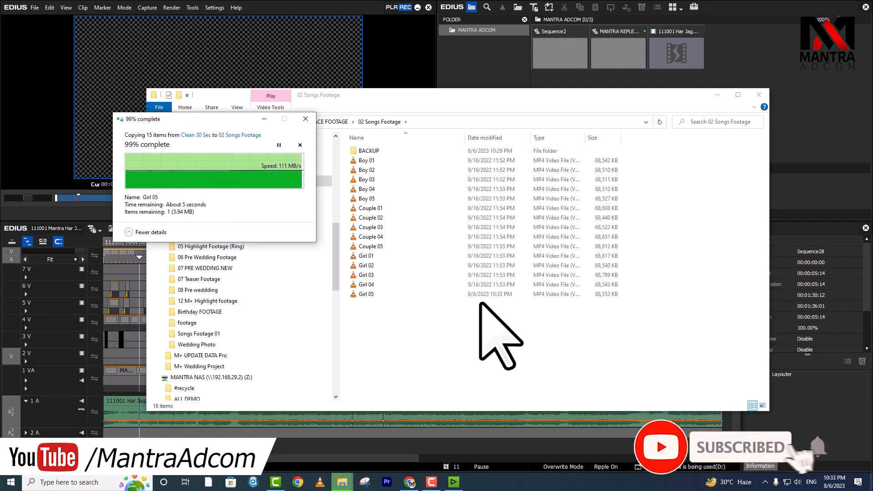
pyautogui.hotkey('ctrl', 'a')
# Step: Scrub the EDIUS timeline and check the groom's new footage at 00:01:21:07
pyautogui.click(141, 290)
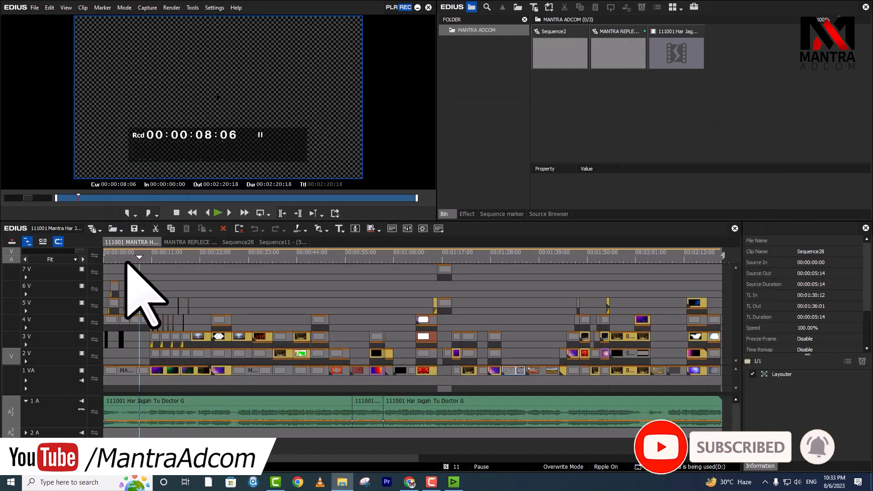
pyautogui.moveTo(145, 258); pyautogui.dragTo(512, 258)
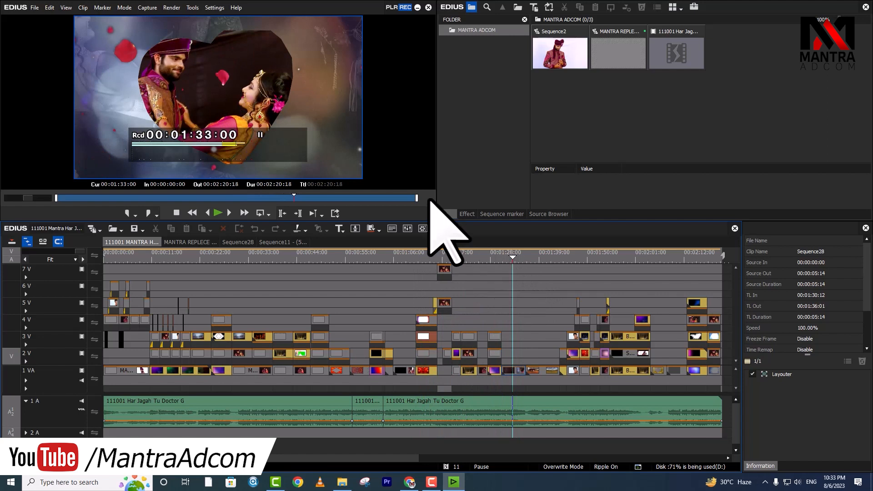
pyautogui.moveTo(514, 261)
pyautogui.mouseDown()
pyautogui.moveTo(630, 260)
pyautogui.moveTo(527, 260)
pyautogui.mouseUp()
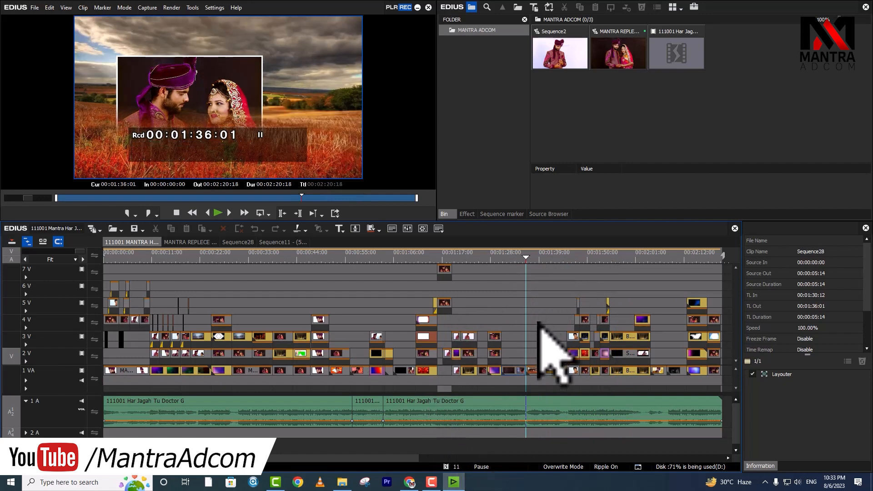
pyautogui.click(460, 260)
pyautogui.click(477, 260)
pyautogui.click(461, 260)
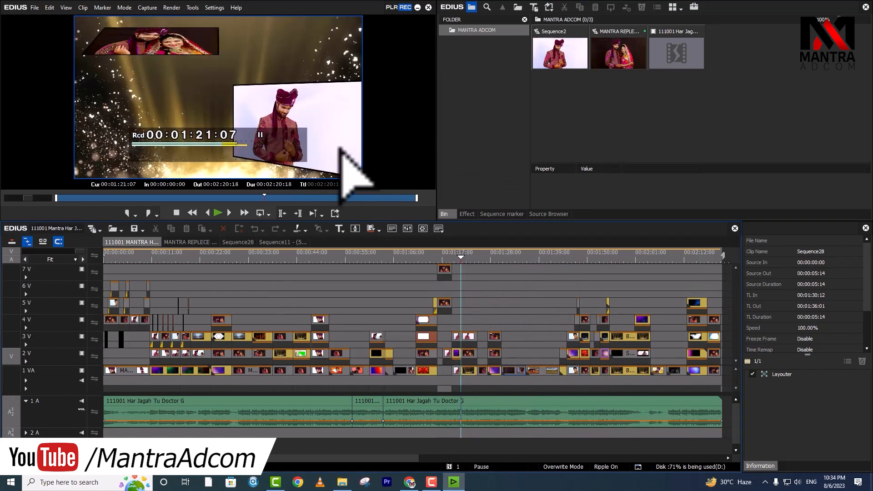
# Step: Create a new folder named 'witout logo' in 02 Songs Footage
pyautogui.click(342, 481)
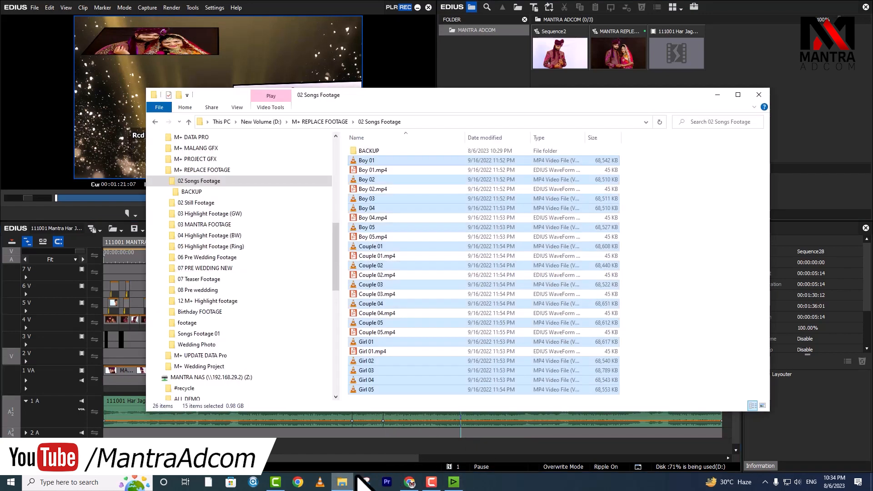
pyautogui.rightClick(646, 301)
pyautogui.moveTo(692, 409)
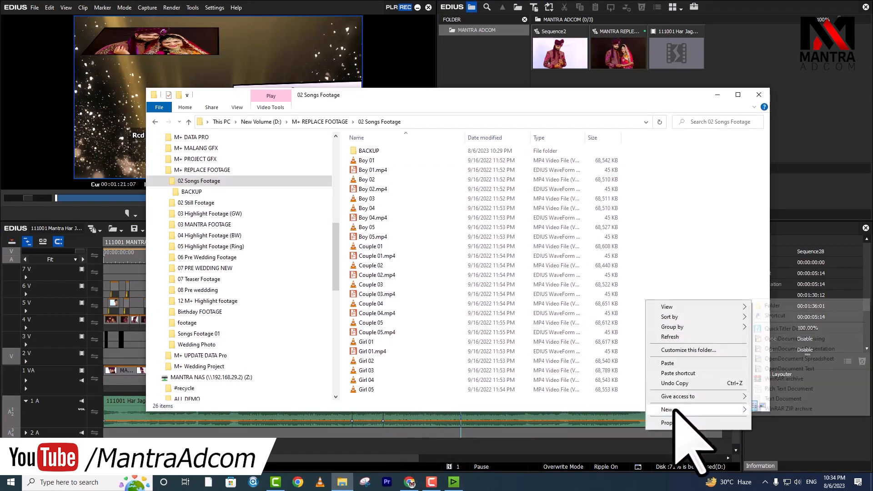
pyautogui.click(781, 308)
pyautogui.write('witout logo')
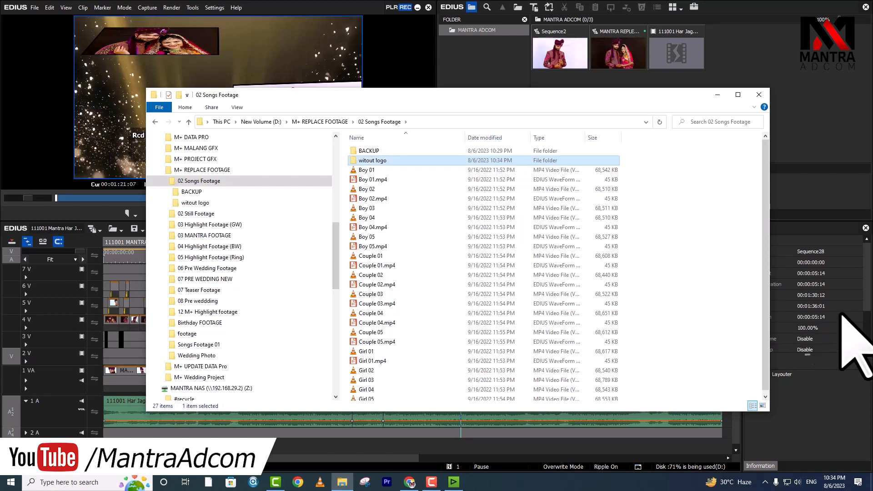
# Step: Move the 25 clip files into the witout logo folder
pyautogui.moveTo(390, 171); pyautogui.dragTo(390, 428)
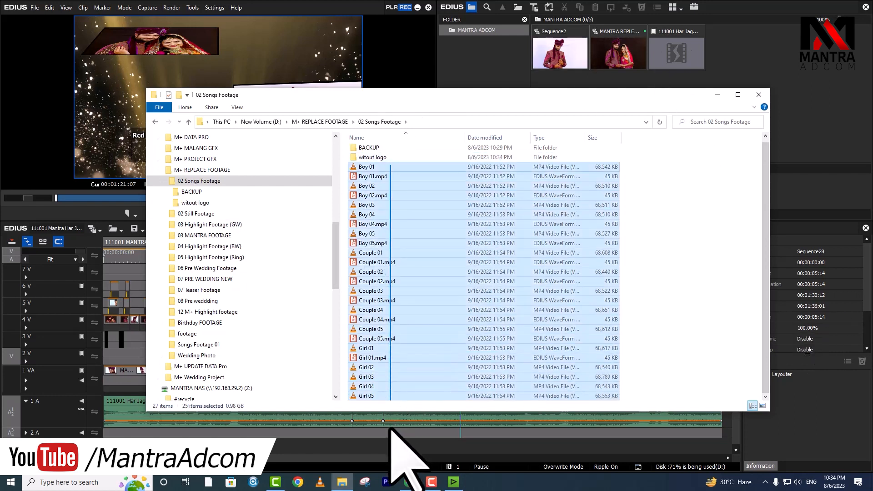
pyautogui.moveTo(369, 169); pyautogui.dragTo(372, 160)
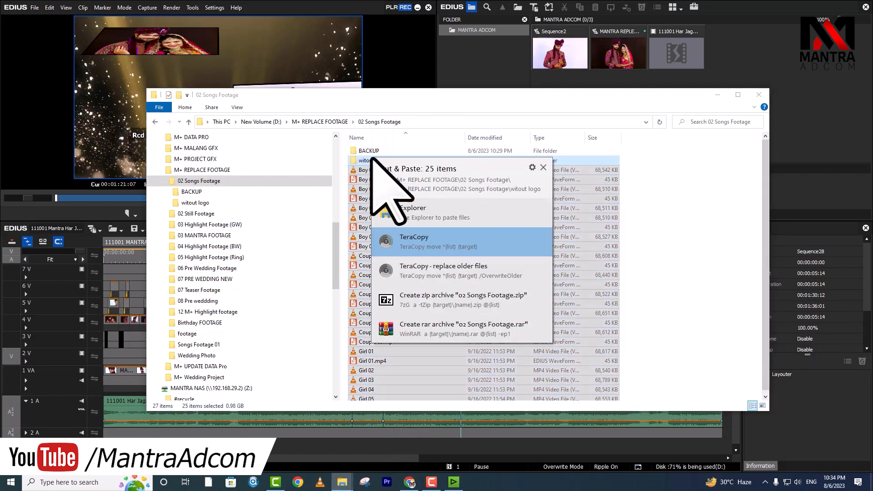
pyautogui.click(543, 168)
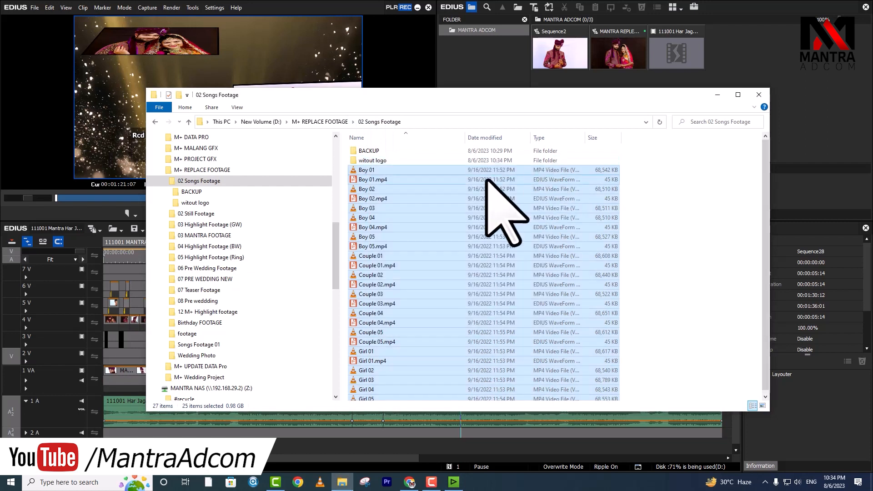
pyautogui.moveTo(372, 170)
pyautogui.mouseDown()
pyautogui.moveTo(384, 175)
pyautogui.moveTo(376, 161)
pyautogui.mouseUp()
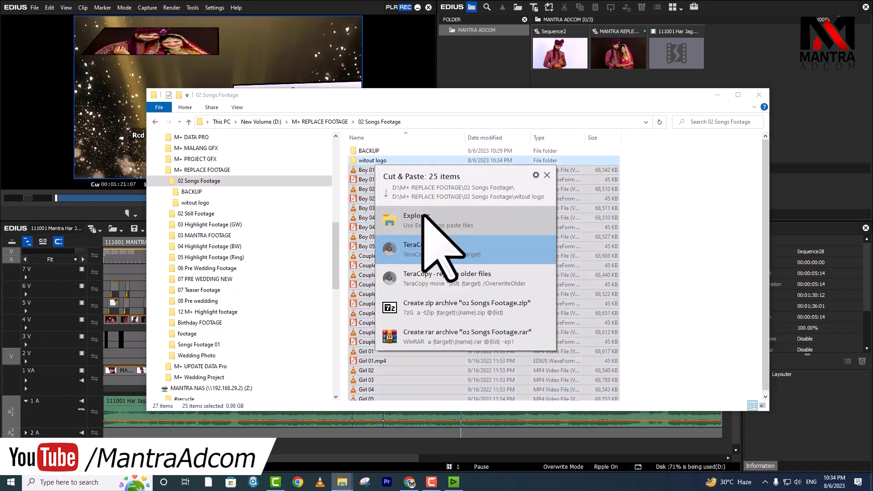
pyautogui.click(424, 216)
# Step: Scrub the EDIUS timeline to 1:11 to see the now-offline clips
pyautogui.click(130, 268)
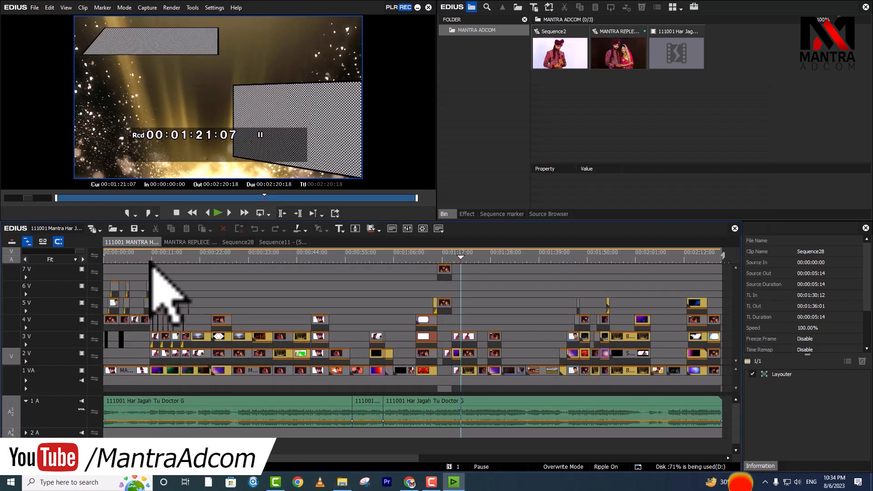
pyautogui.moveTo(200, 258); pyautogui.dragTo(418, 410)
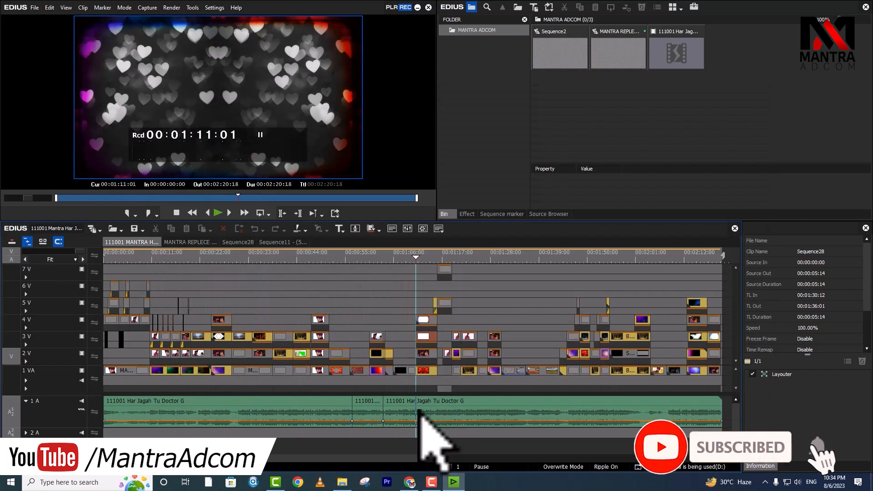
pyautogui.click(343, 483)
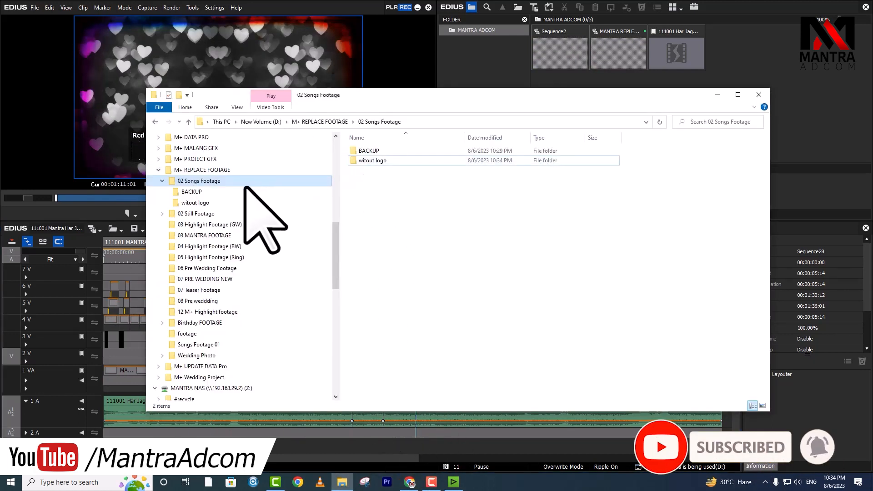
# Step: Select all 30 files in BACKUP and move them up into 02 Songs Footage
pyautogui.click(186, 191)
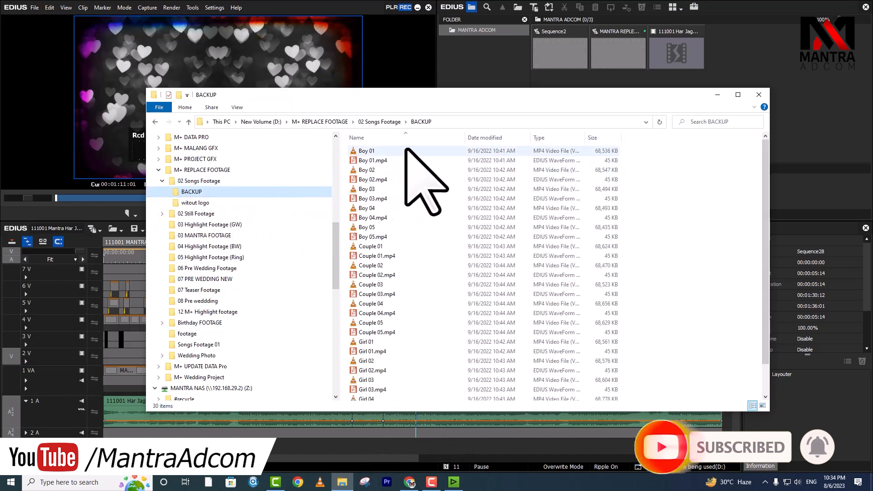
pyautogui.click(394, 169)
pyautogui.hotkey('ctrl', 'a')
pyautogui.moveTo(368, 142); pyautogui.dragTo(376, 129)
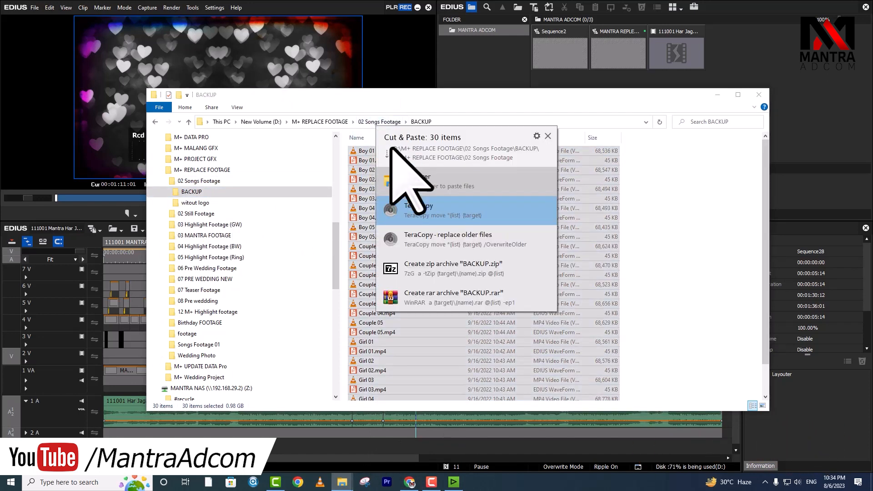
pyautogui.click(431, 182)
# Step: Check 02 Songs Footage, then view the restored footage at about 25 seconds in EDIUS
pyautogui.click(216, 181)
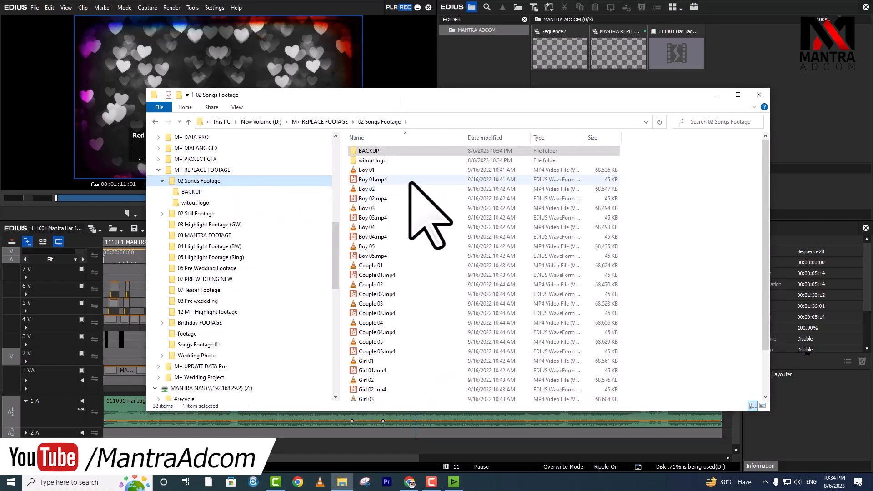
pyautogui.click(113, 248)
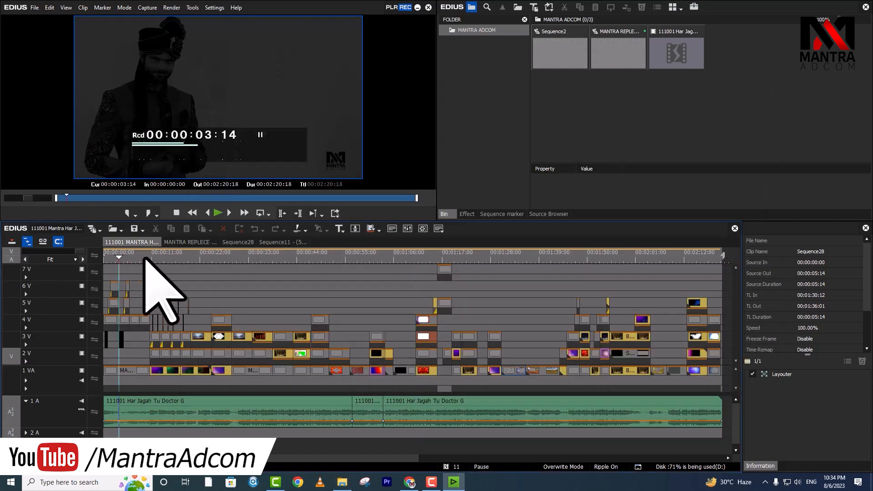
pyautogui.click(232, 257)
# Step: Scrub the song to about 1:34 and review the 02 Songs Footage folder contents
pyautogui.moveTo(329, 259); pyautogui.dragTo(339, 259)
pyautogui.moveTo(475, 257); pyautogui.dragTo(577, 257)
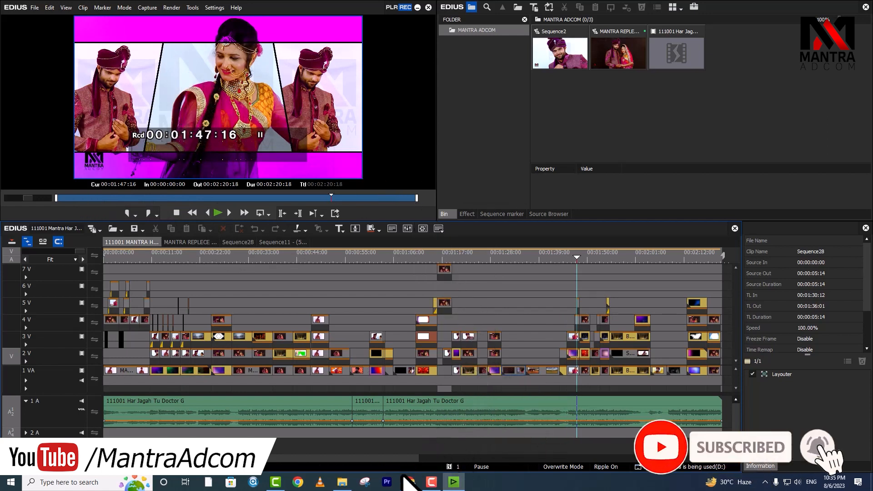
pyautogui.click(343, 482)
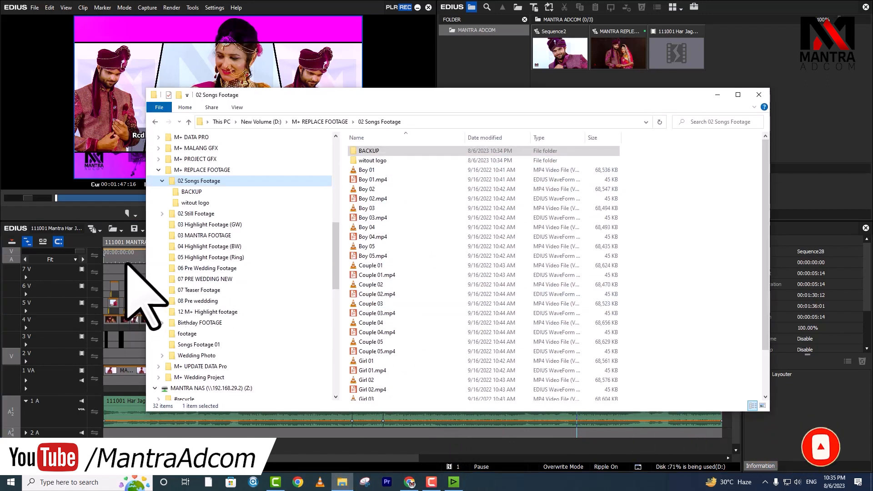
pyautogui.scroll(3, 236, 223)
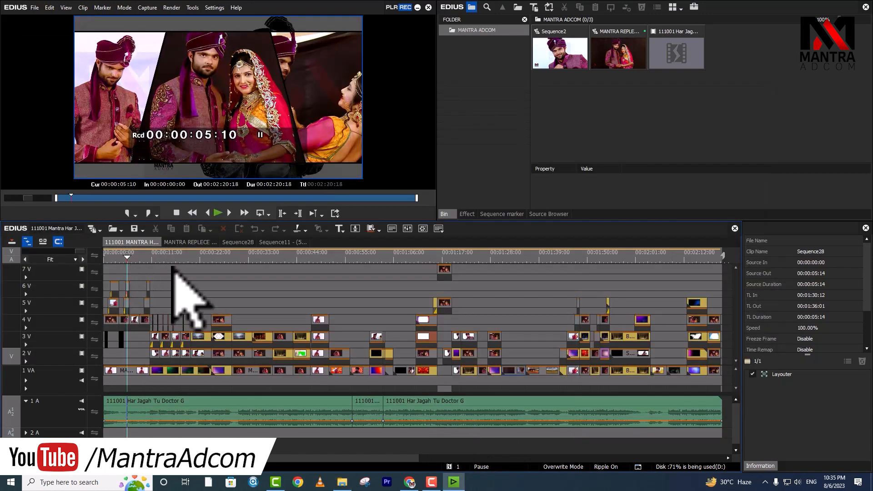
pyautogui.click(36, 8)
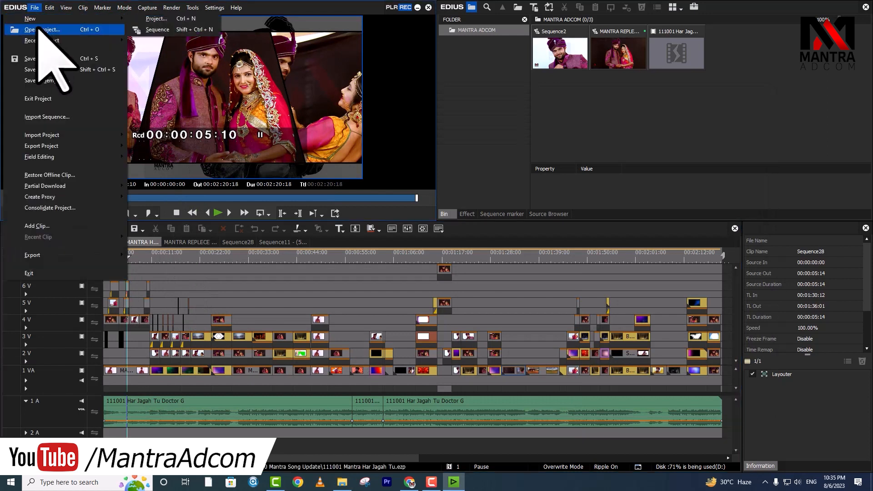
# Step: Load the Bol Do Na Zara project and scrub its timeline to preview the clips
pyautogui.click(51, 33)
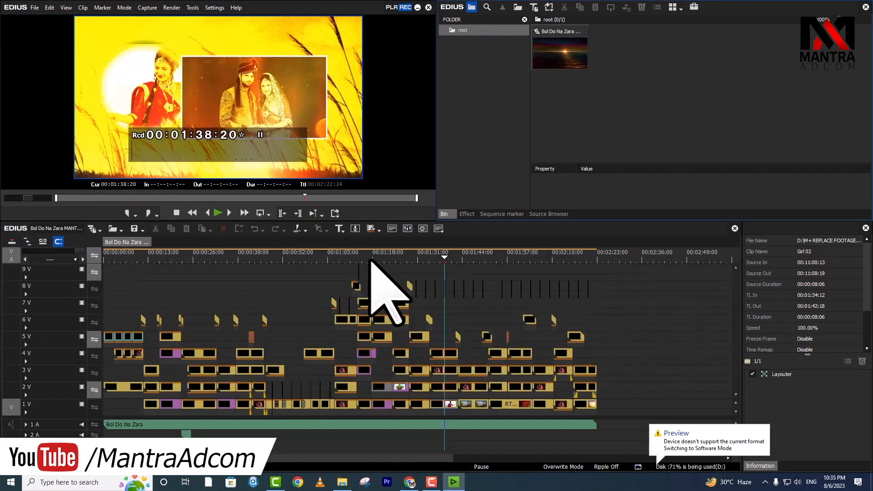
pyautogui.click(371, 258)
pyautogui.moveTo(381, 260); pyautogui.dragTo(164, 279)
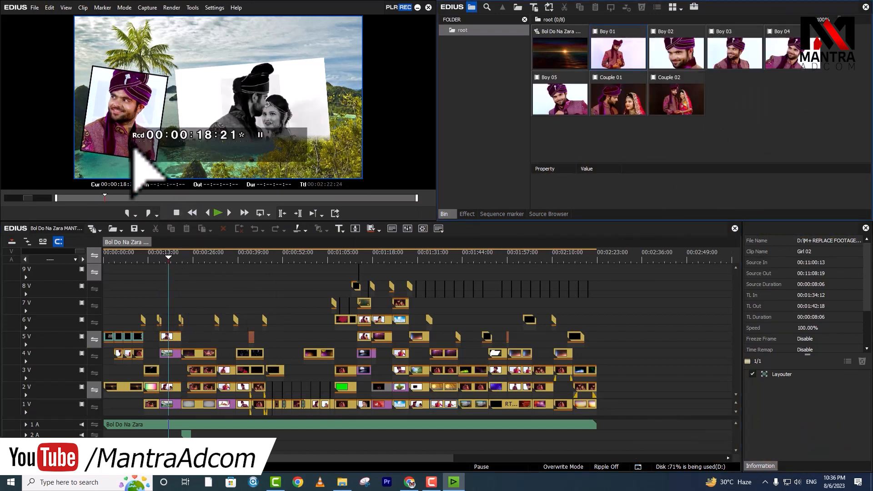
# Step: Import the five Girl 01–05 clips into the bin
pyautogui.click(168, 338)
pyautogui.click(620, 105)
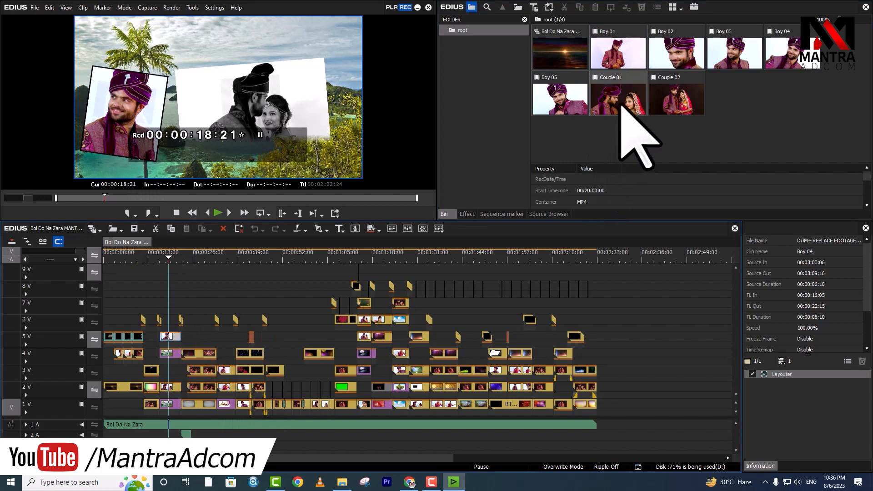
pyautogui.doubleClick(739, 136)
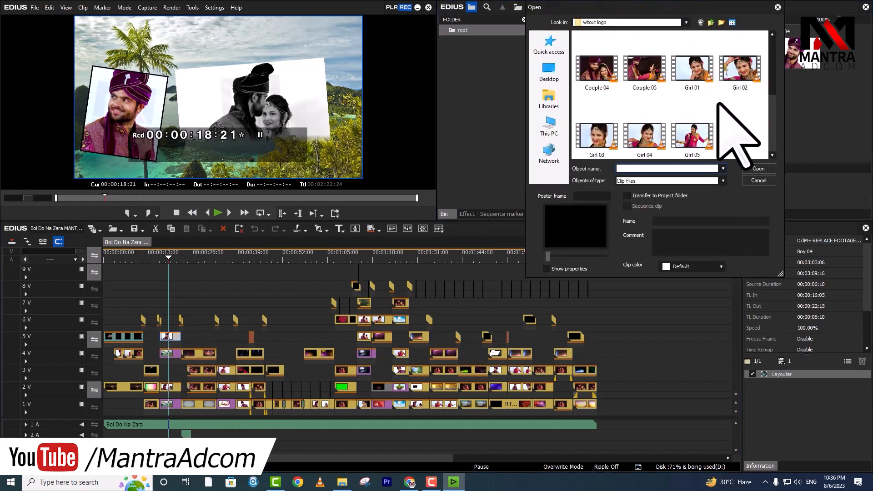
pyautogui.click(689, 141)
pyautogui.keyDown('shift'); pyautogui.click(694, 75); pyautogui.keyUp('shift')
pyautogui.click(758, 170)
# Step: Replace the framed 5V placeholder with Girl 01 using Replace Clip and play it back
pyautogui.click(736, 100)
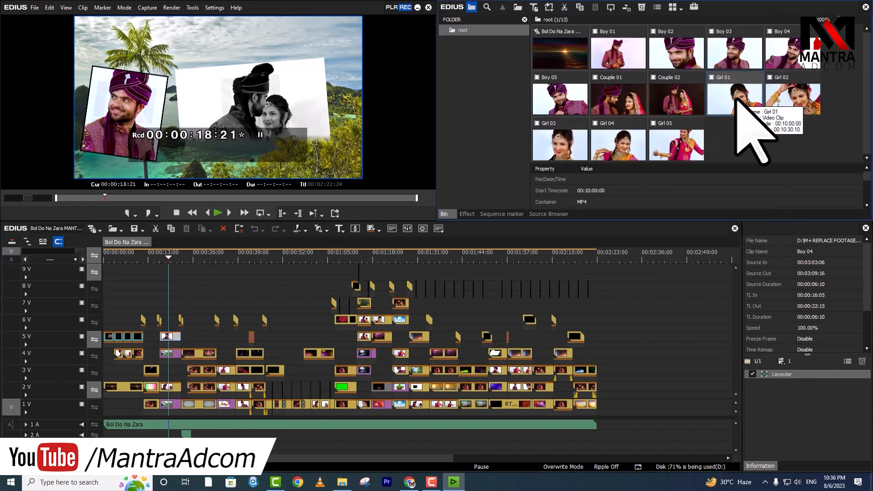
pyautogui.hotkey('ctrl', 'c')
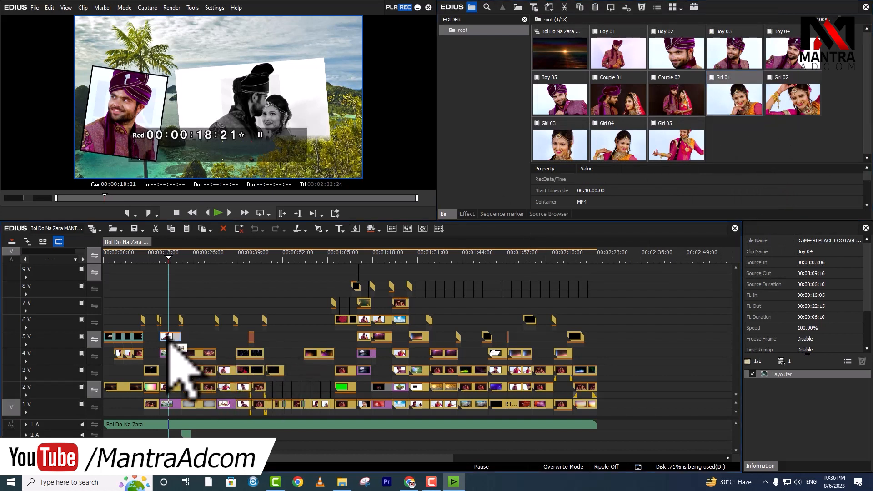
pyautogui.click(50, 7)
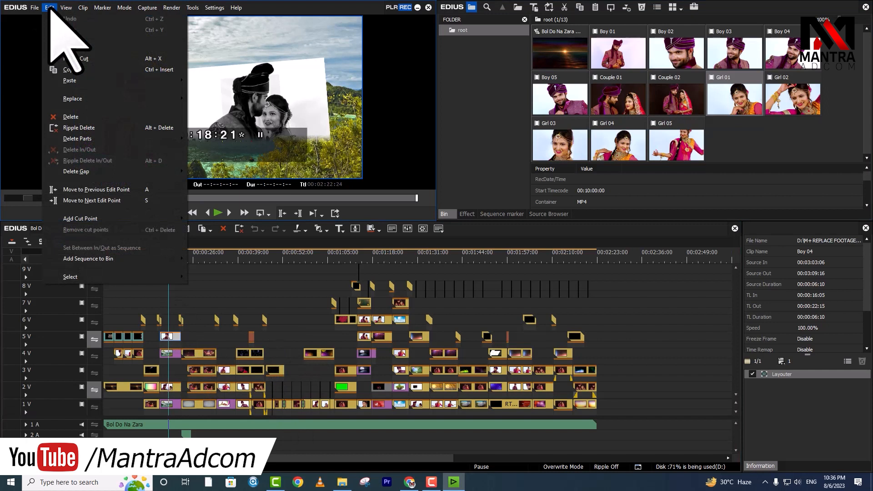
pyautogui.moveTo(94, 98)
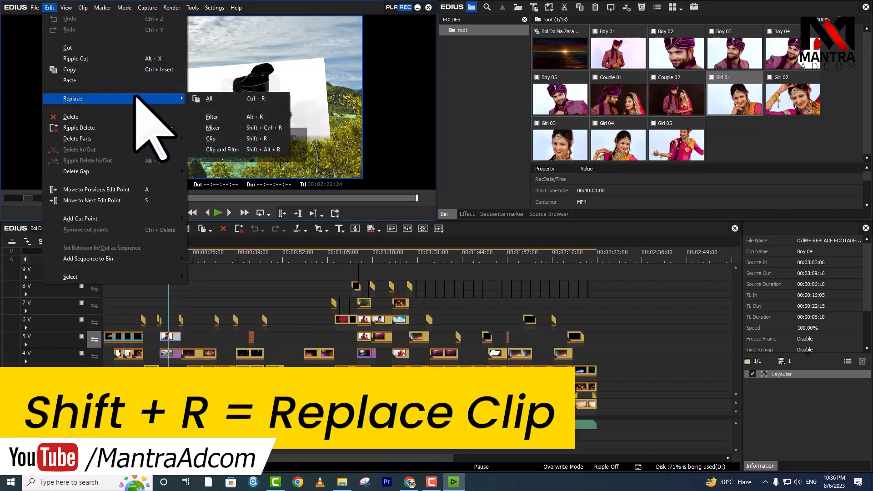
pyautogui.click(278, 139)
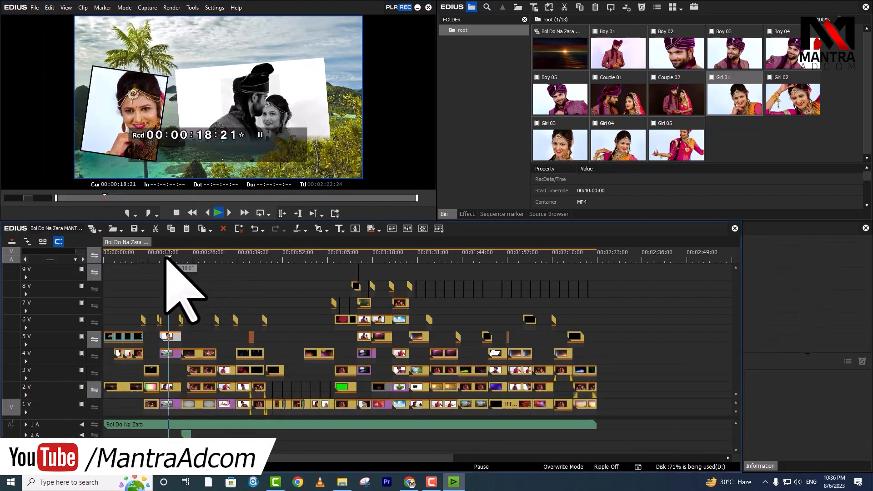
pyautogui.press('space')
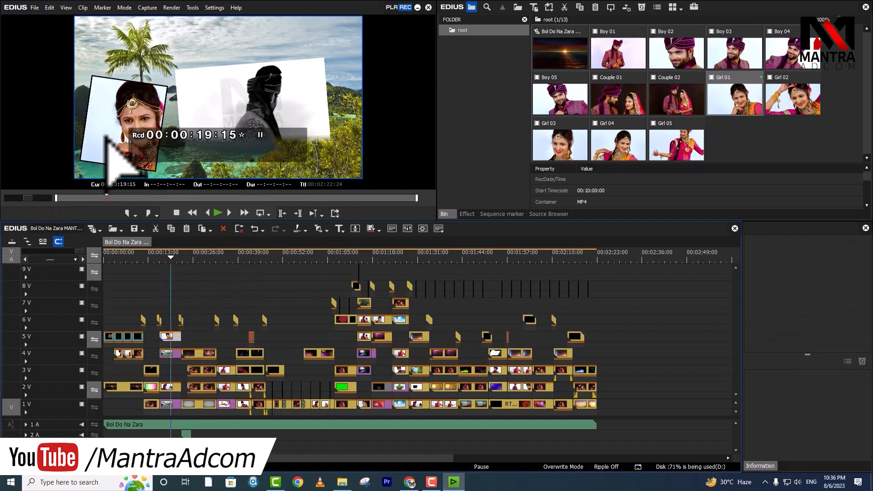
# Step: Swap the framed clip for Boy 01 with Replace Clip
pyautogui.click(616, 52)
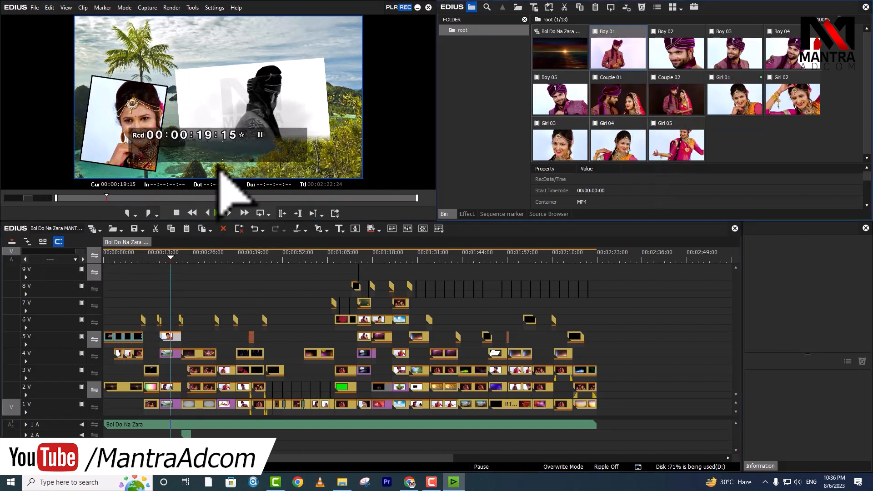
pyautogui.click(50, 8)
pyautogui.moveTo(134, 100)
pyautogui.click(272, 142)
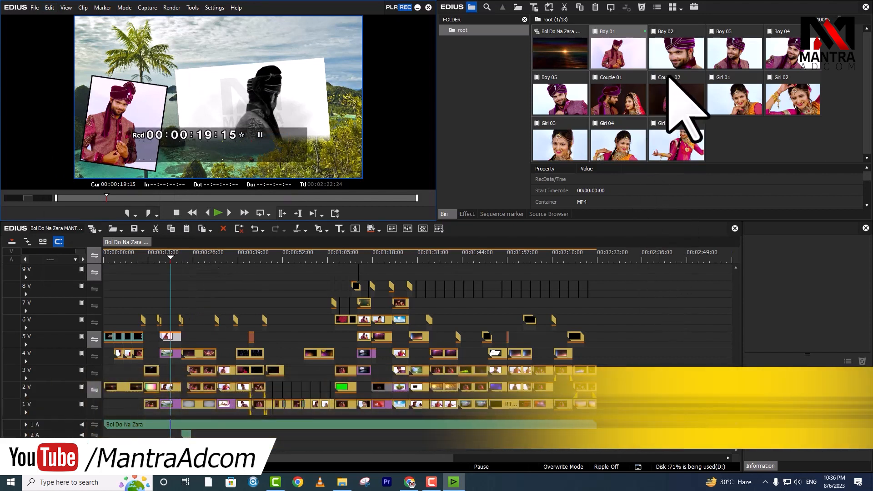
pyautogui.click(684, 104)
# Step: Drop Couple 02 onto track 6V, then cut it off the timeline for replacement
pyautogui.moveTo(684, 103); pyautogui.dragTo(645, 318)
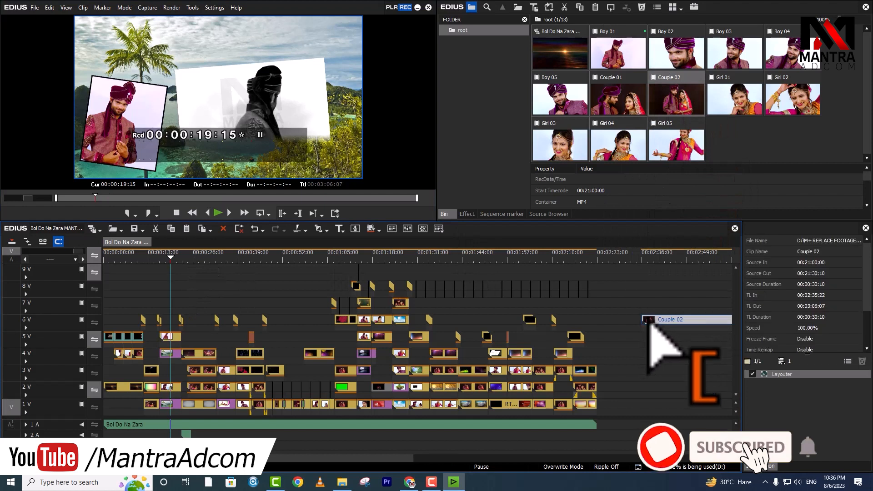
pyautogui.moveTo(656, 258); pyautogui.dragTo(694, 258)
pyautogui.moveTo(695, 289); pyautogui.dragTo(687, 333)
pyautogui.moveTo(691, 291); pyautogui.dragTo(682, 332)
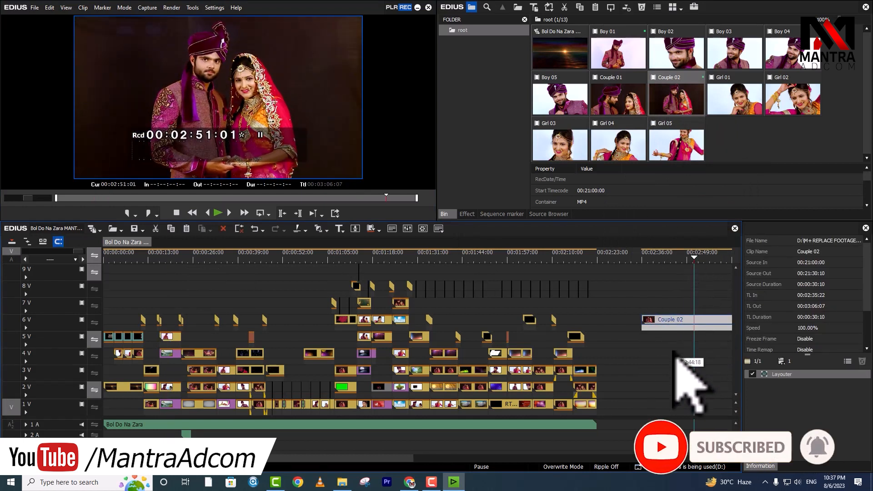
pyautogui.press('Delete')
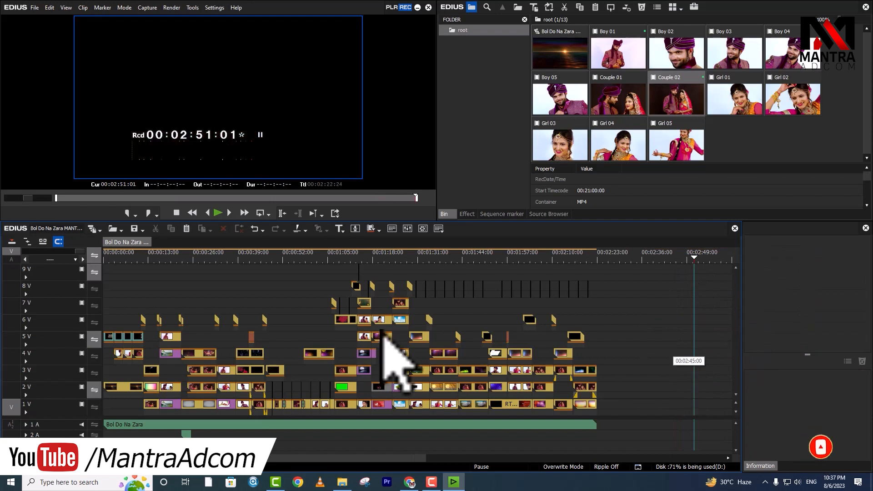
# Step: Replace the Boy 01 clip on 5V with Couple 02 and preview it near 18 seconds
pyautogui.click(174, 338)
pyautogui.click(49, 8)
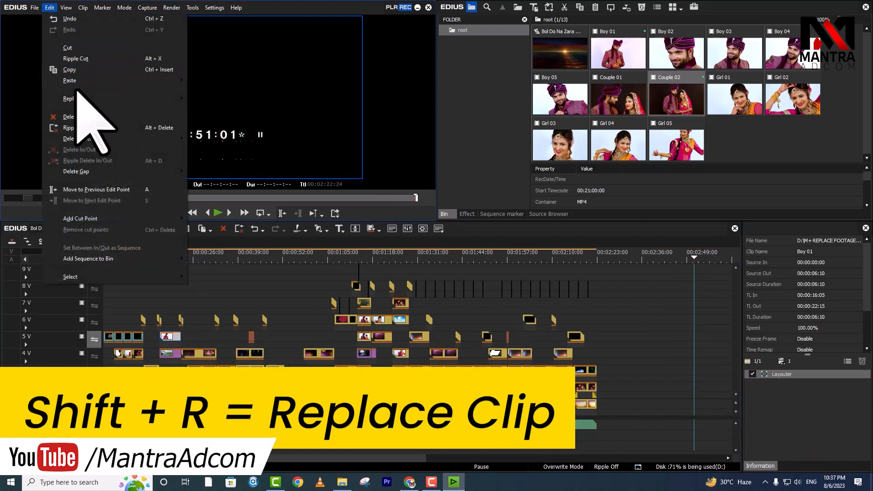
pyautogui.moveTo(97, 98)
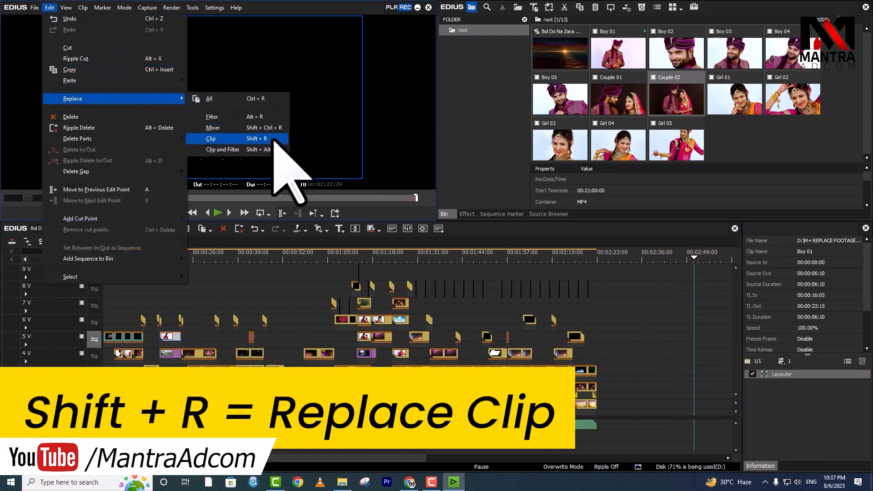
pyautogui.click(274, 139)
pyautogui.click(167, 257)
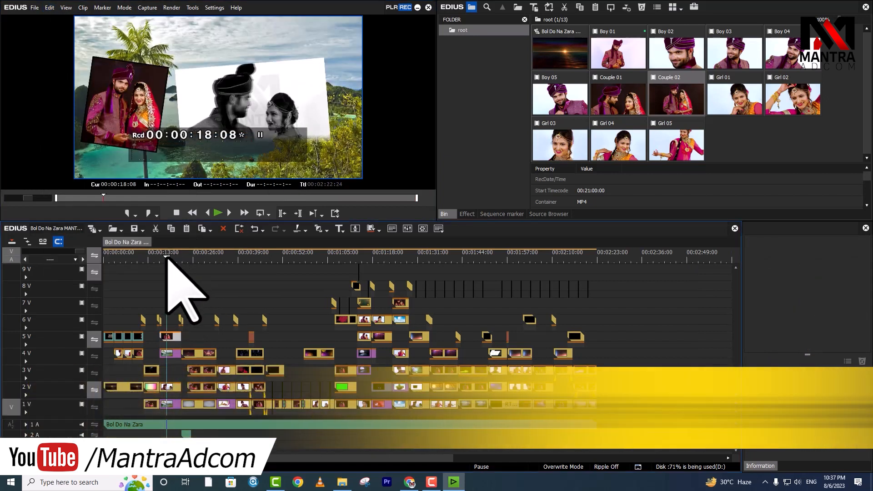
pyautogui.press('space')
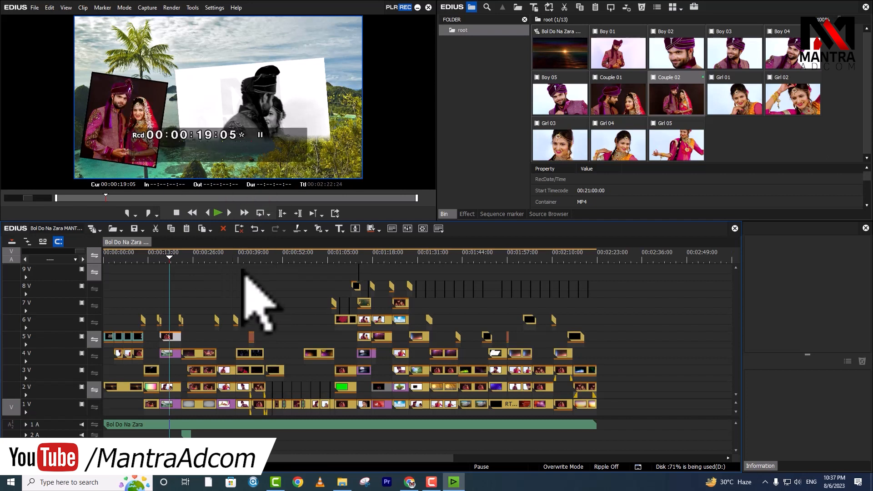
pyautogui.click(342, 482)
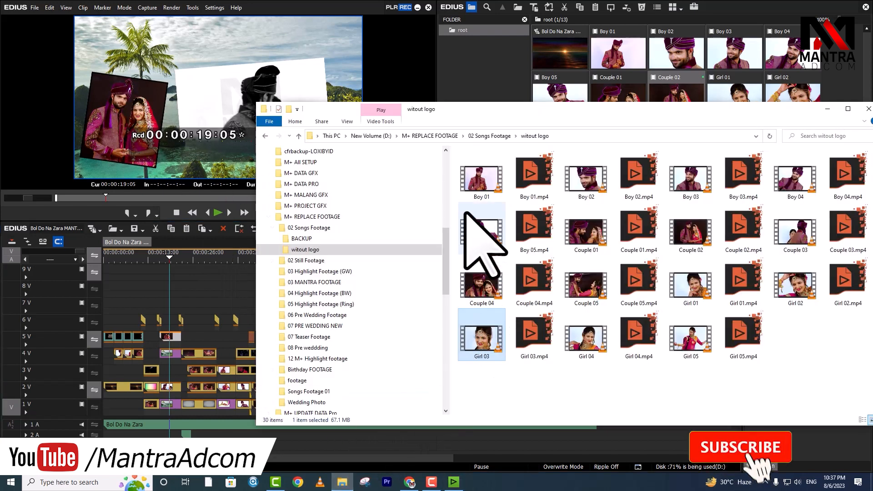
# Step: Go up two folders to M+ REPLACE FOOTAGE and return EDIUS to about 37 seconds
pyautogui.click(493, 137)
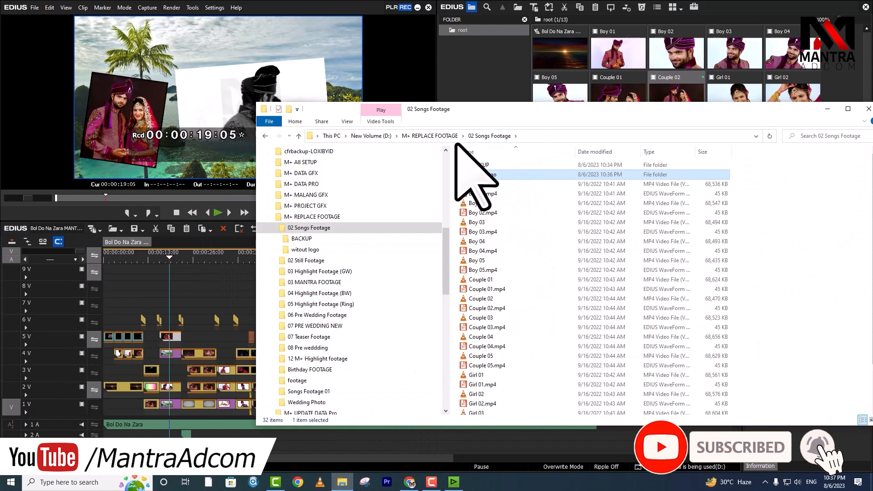
pyautogui.hotkey('alt', 'Up')
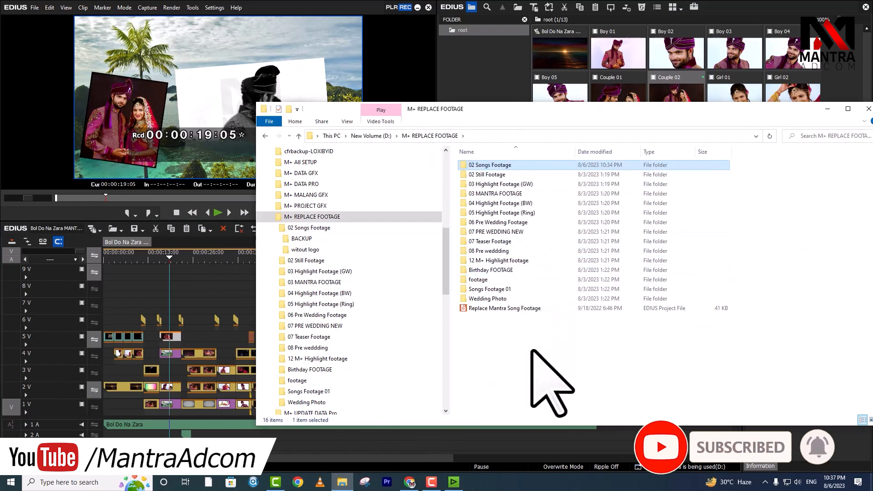
pyautogui.click(232, 282)
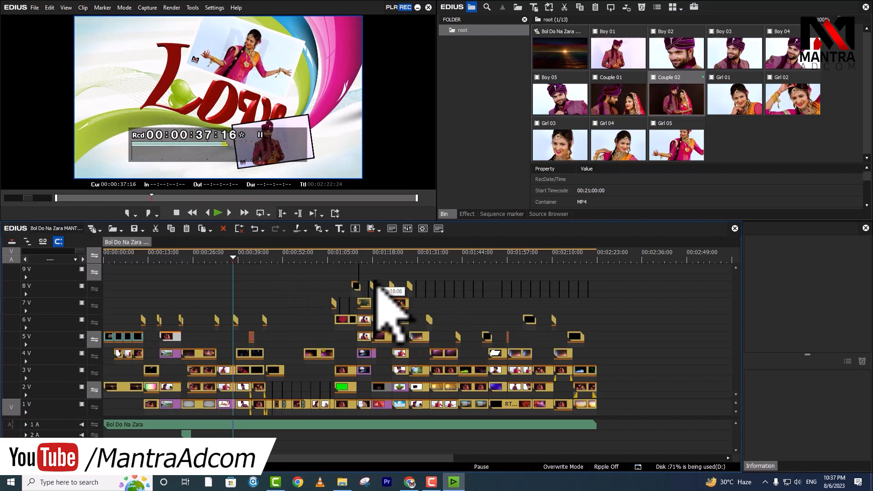
# Step: Hide the Status on-screen display and scrub to about 1:24 to check the clean preview
pyautogui.moveTo(342, 273); pyautogui.dragTo(529, 281)
pyautogui.click(66, 7)
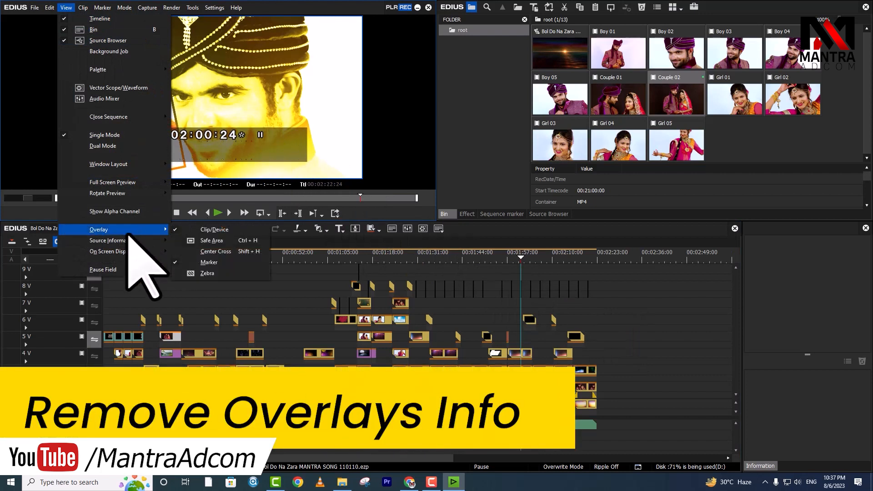
pyautogui.moveTo(132, 254)
pyautogui.click(210, 251)
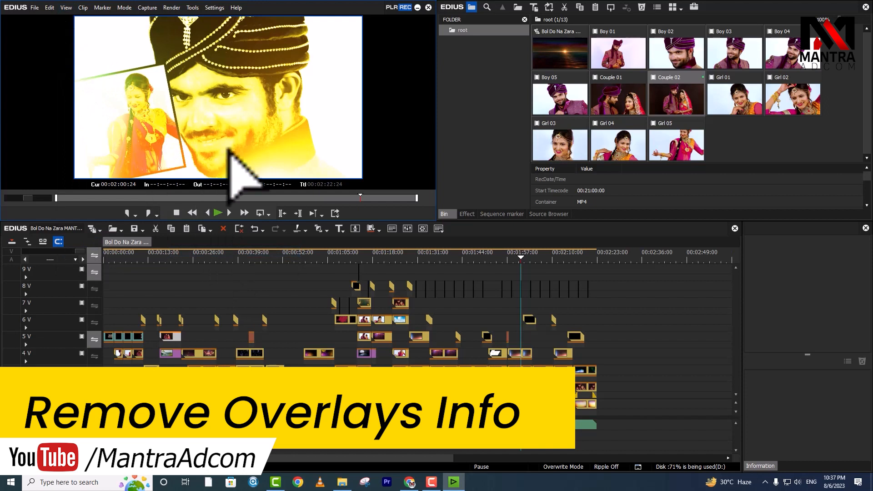
pyautogui.moveTo(443, 257); pyautogui.dragTo(114, 292)
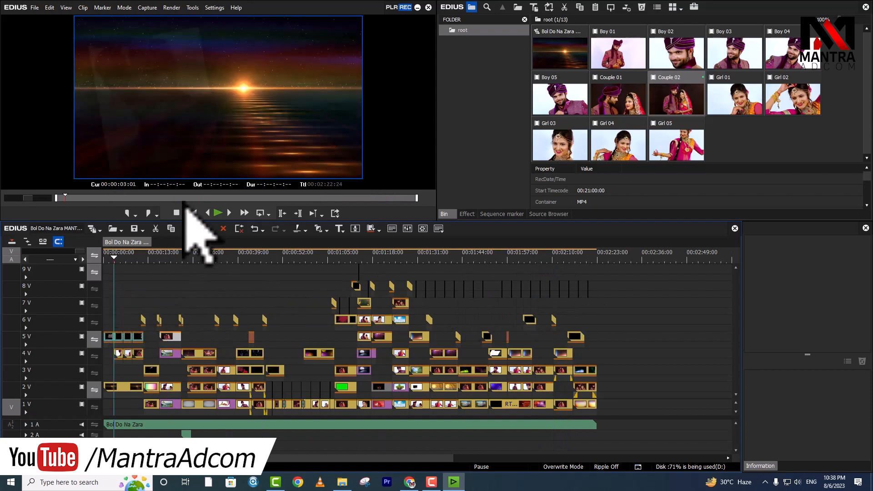
pyautogui.click(395, 257)
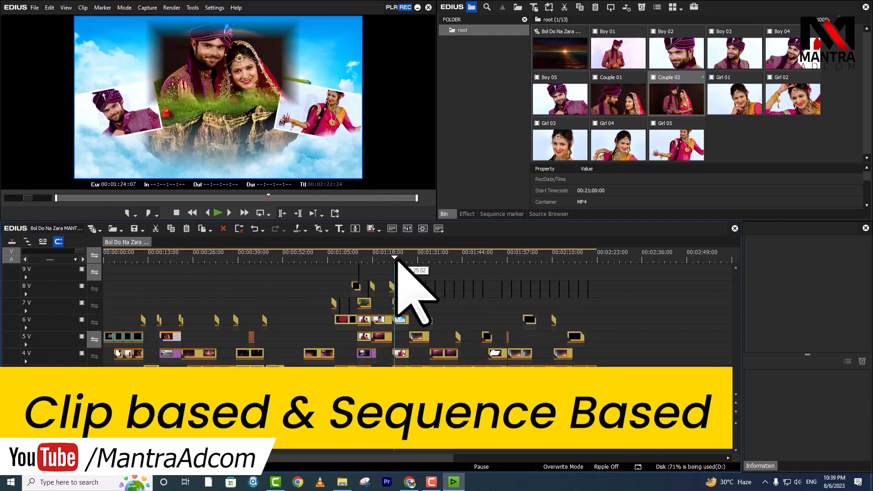